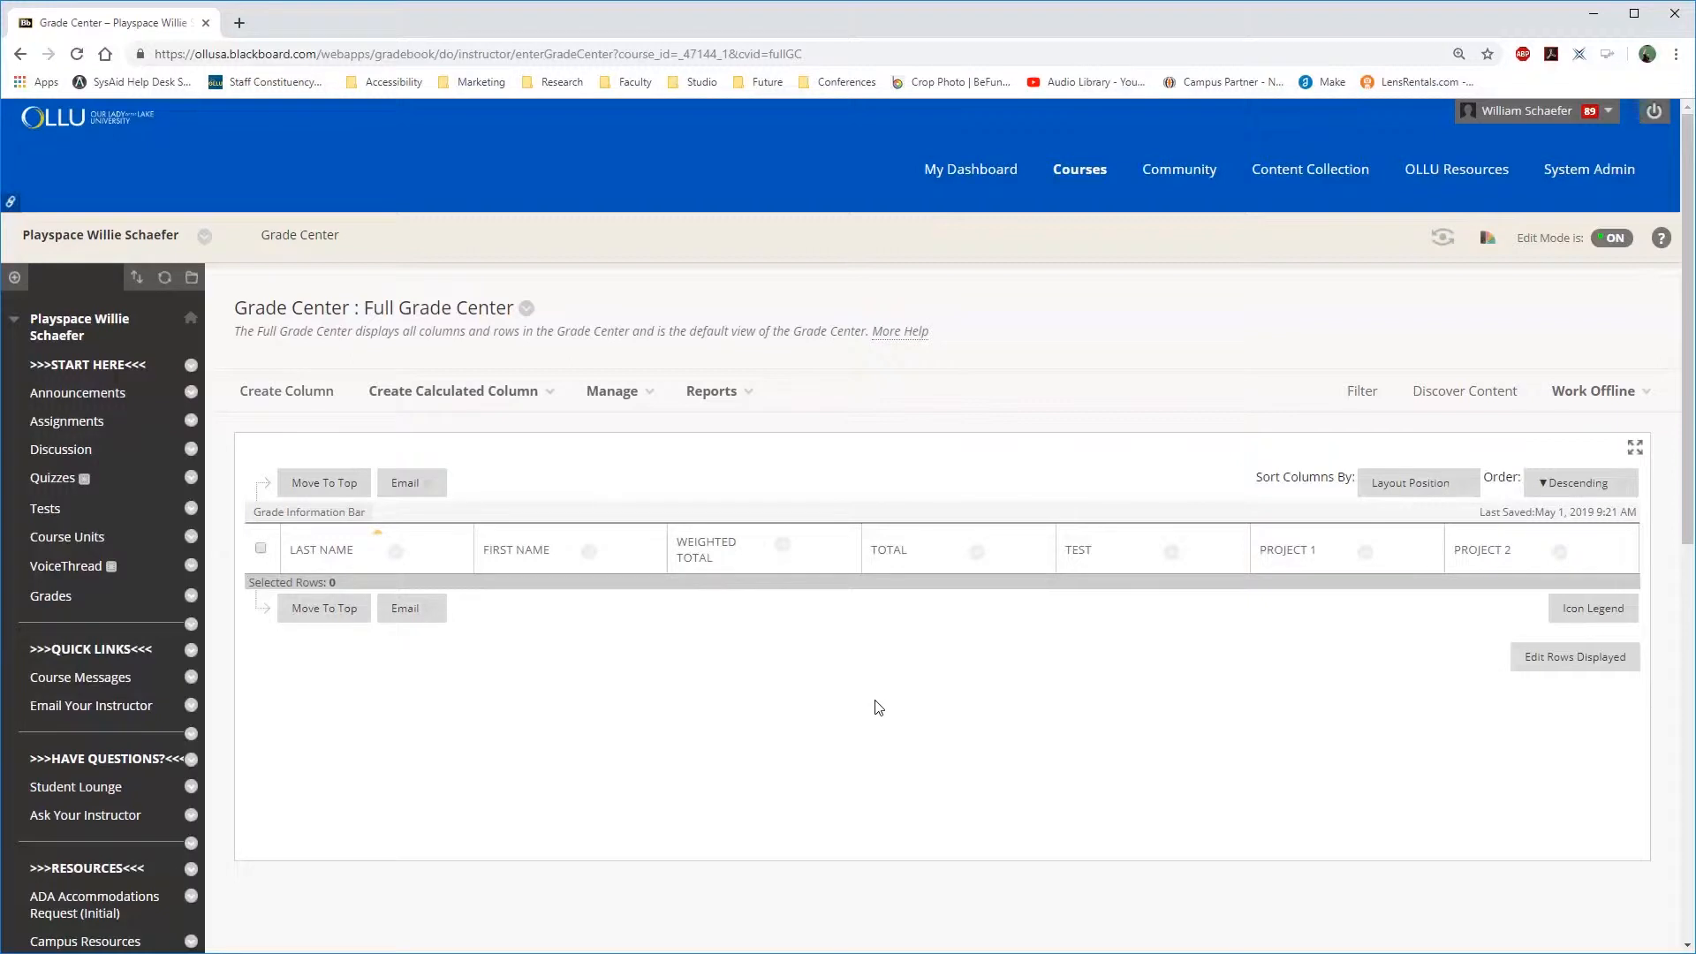
# Open the Weighted Total column for editing and include the Assignment and Test categories in its weighted grade.
pyautogui.click(784, 545)
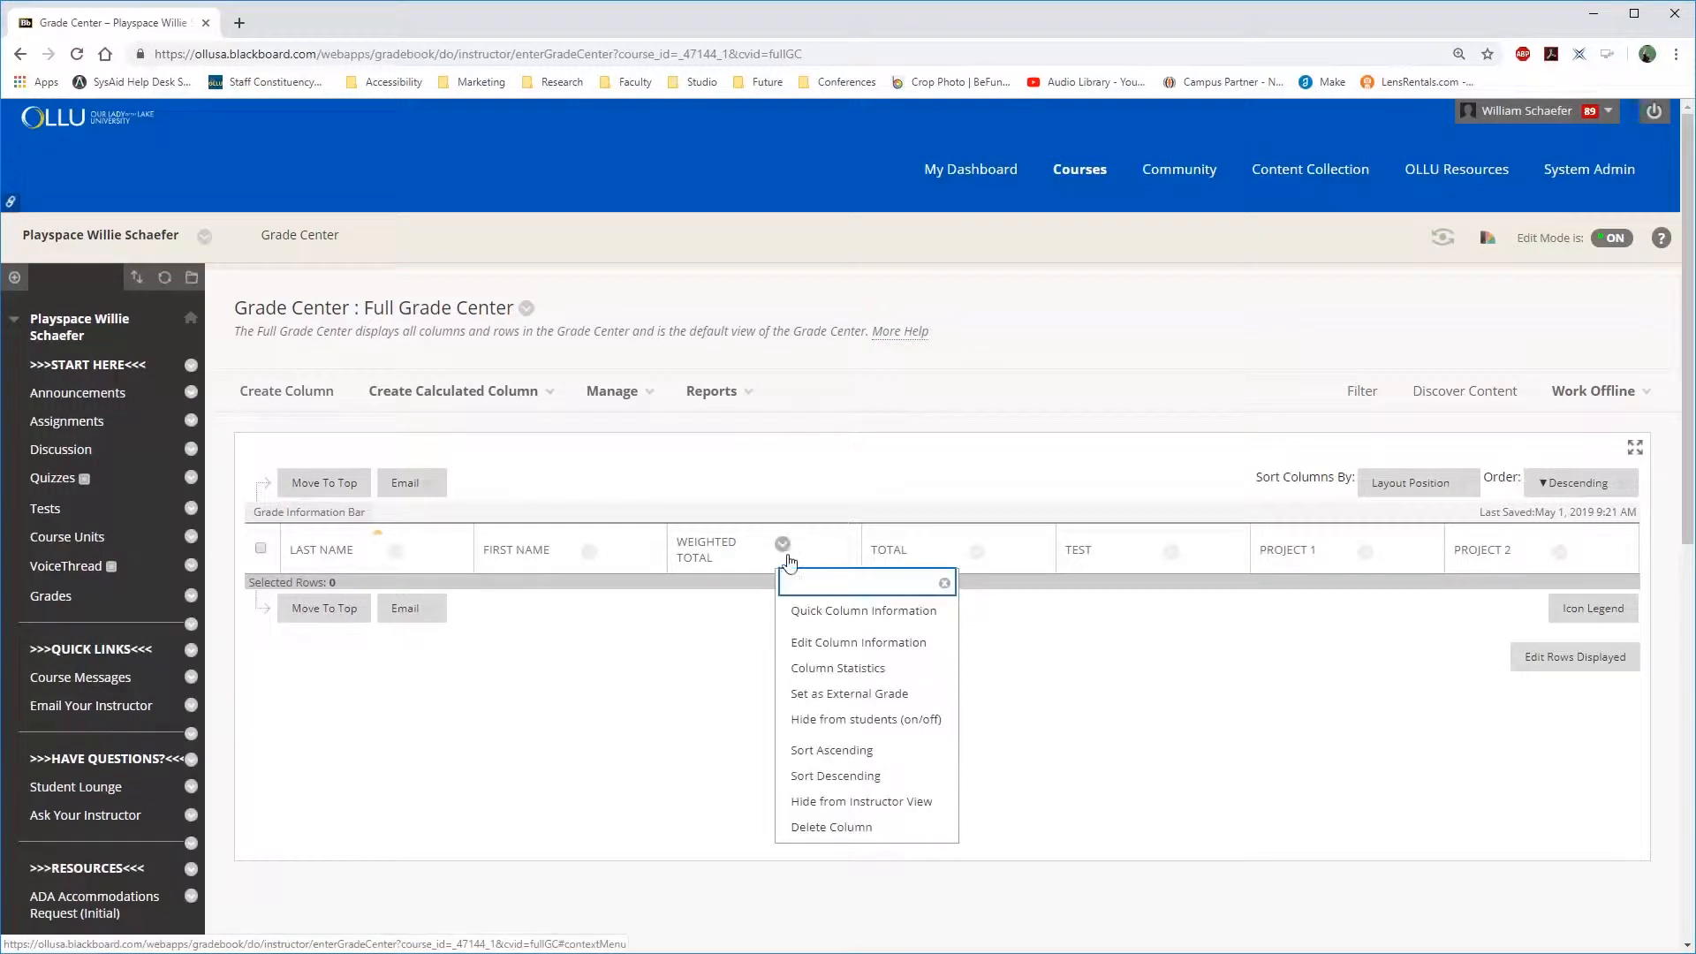
pyautogui.click(913, 649)
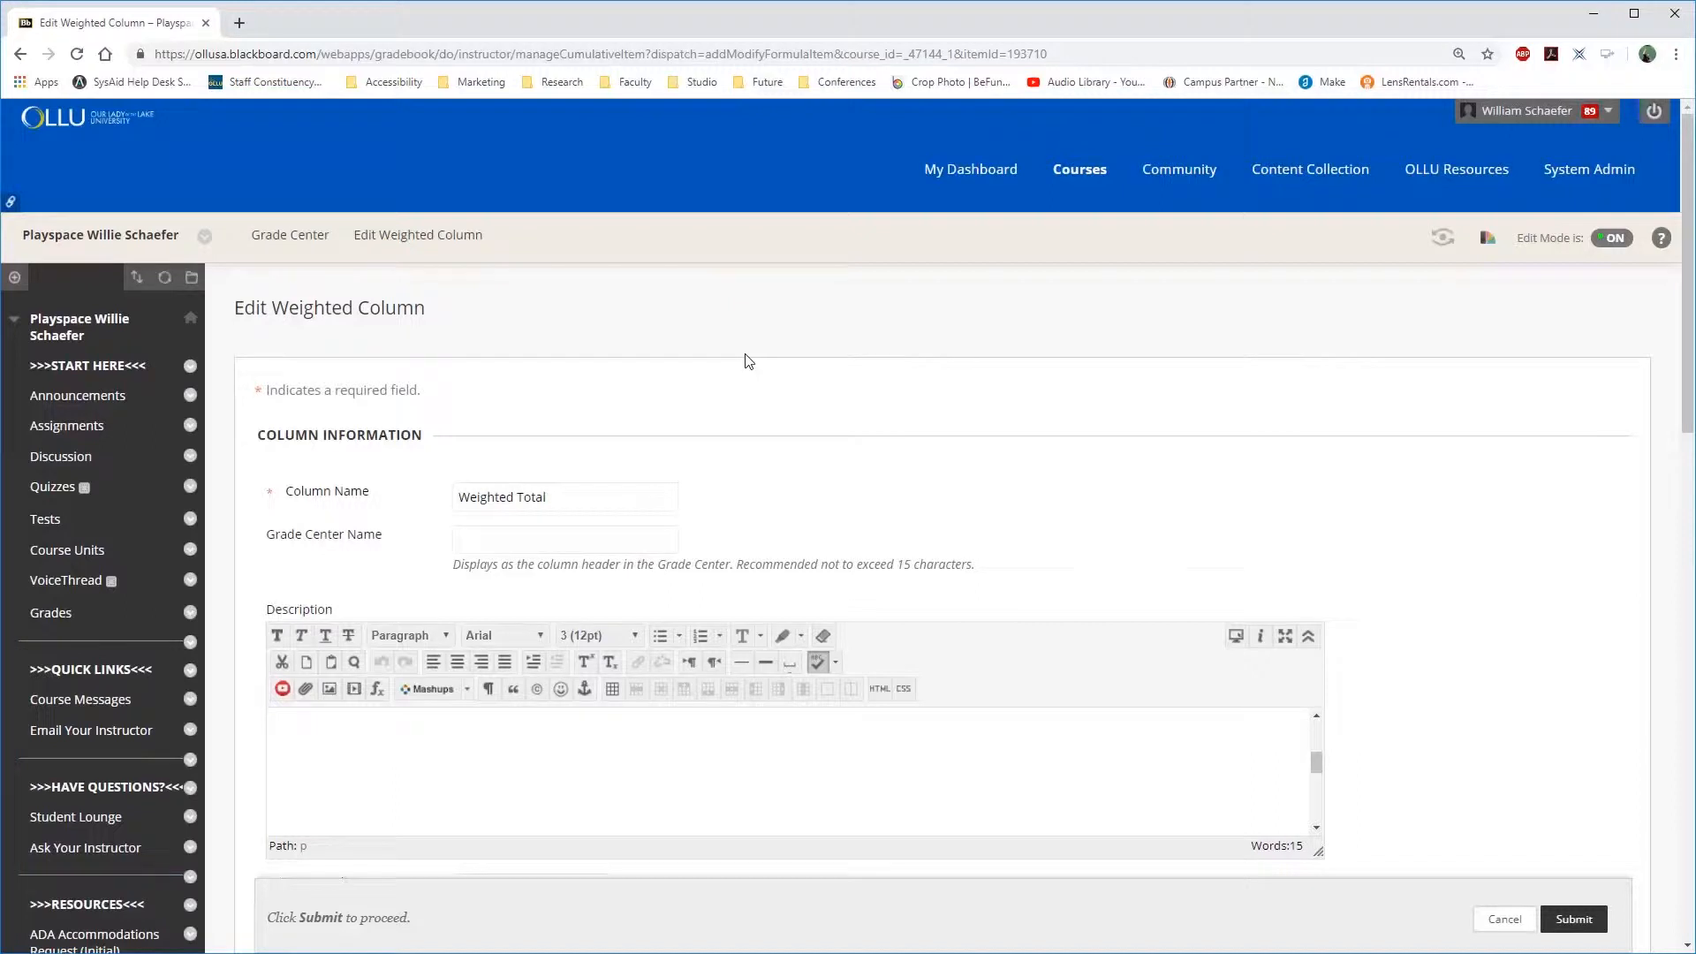
pyautogui.scroll(-1, 748, 361)
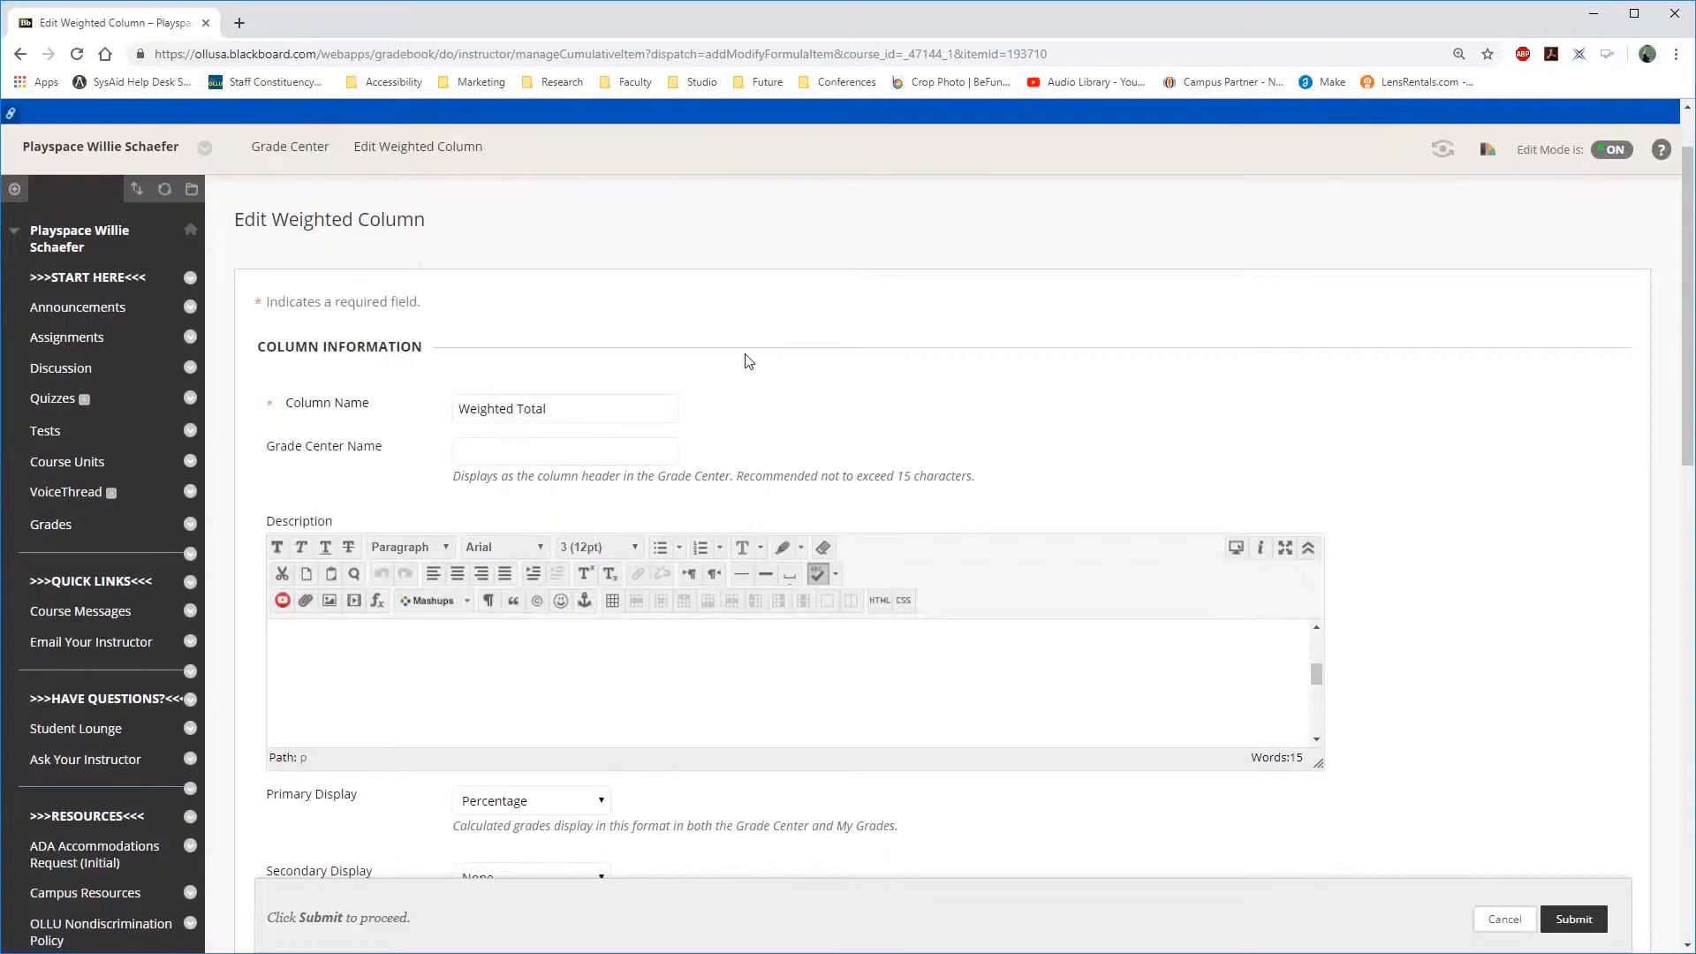
pyautogui.scroll(-1, 748, 360)
pyautogui.scroll(-1, 376, 437)
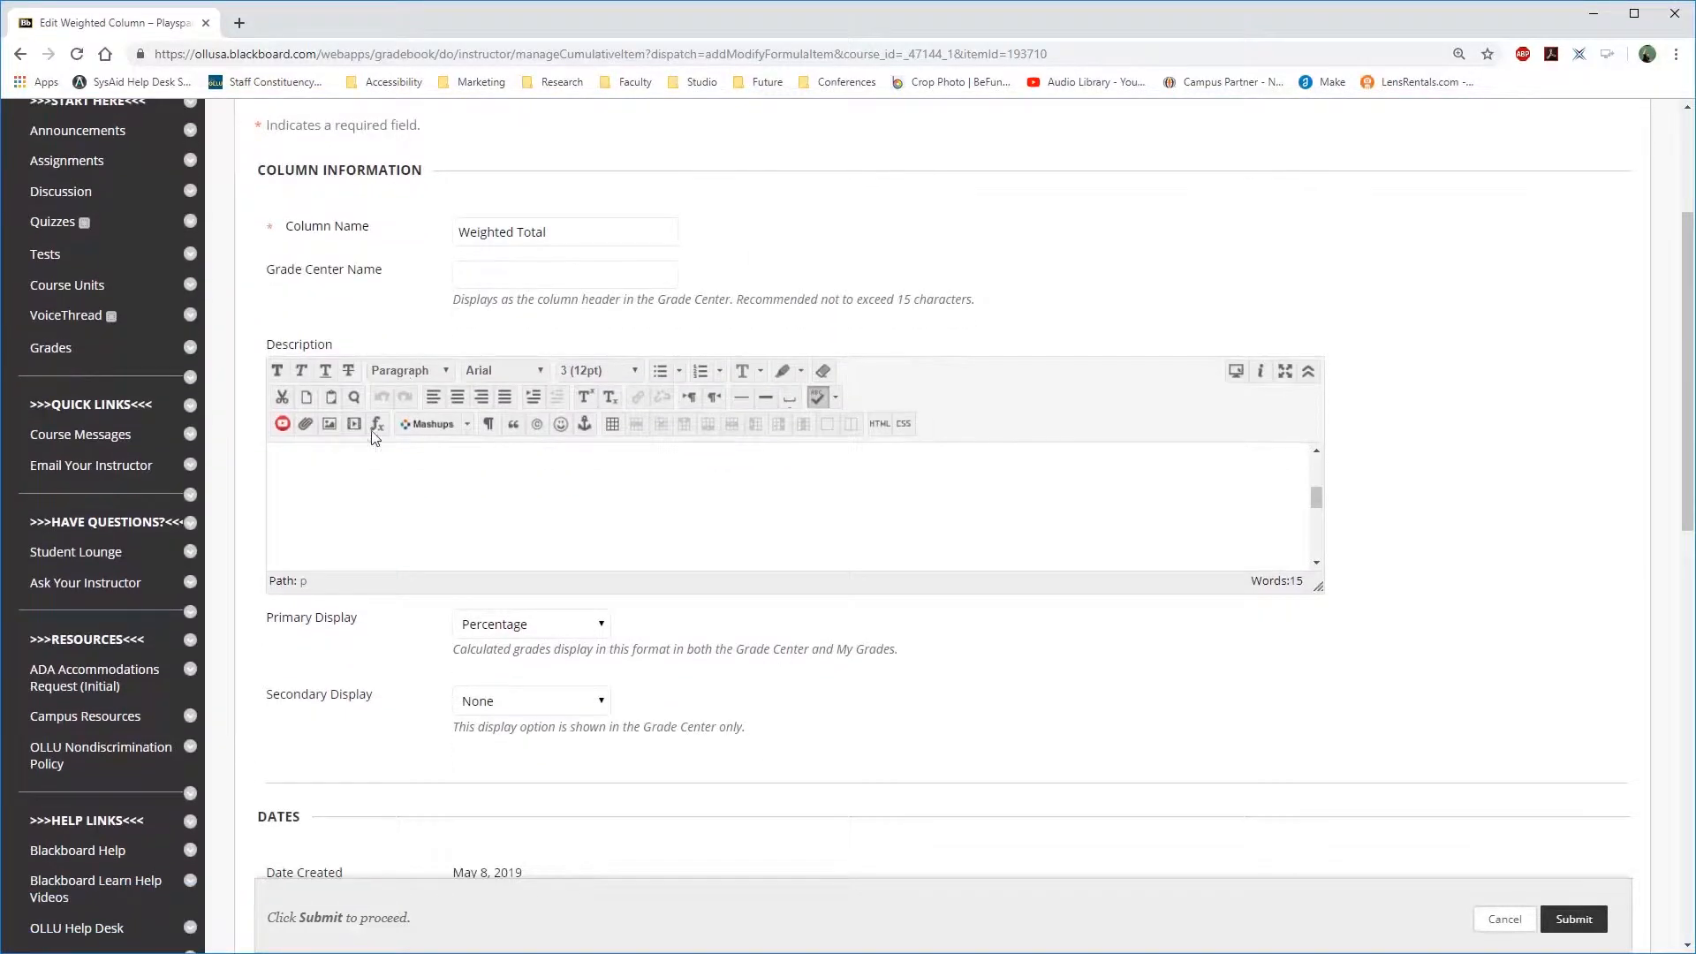
pyautogui.scroll(-3, 344, 644)
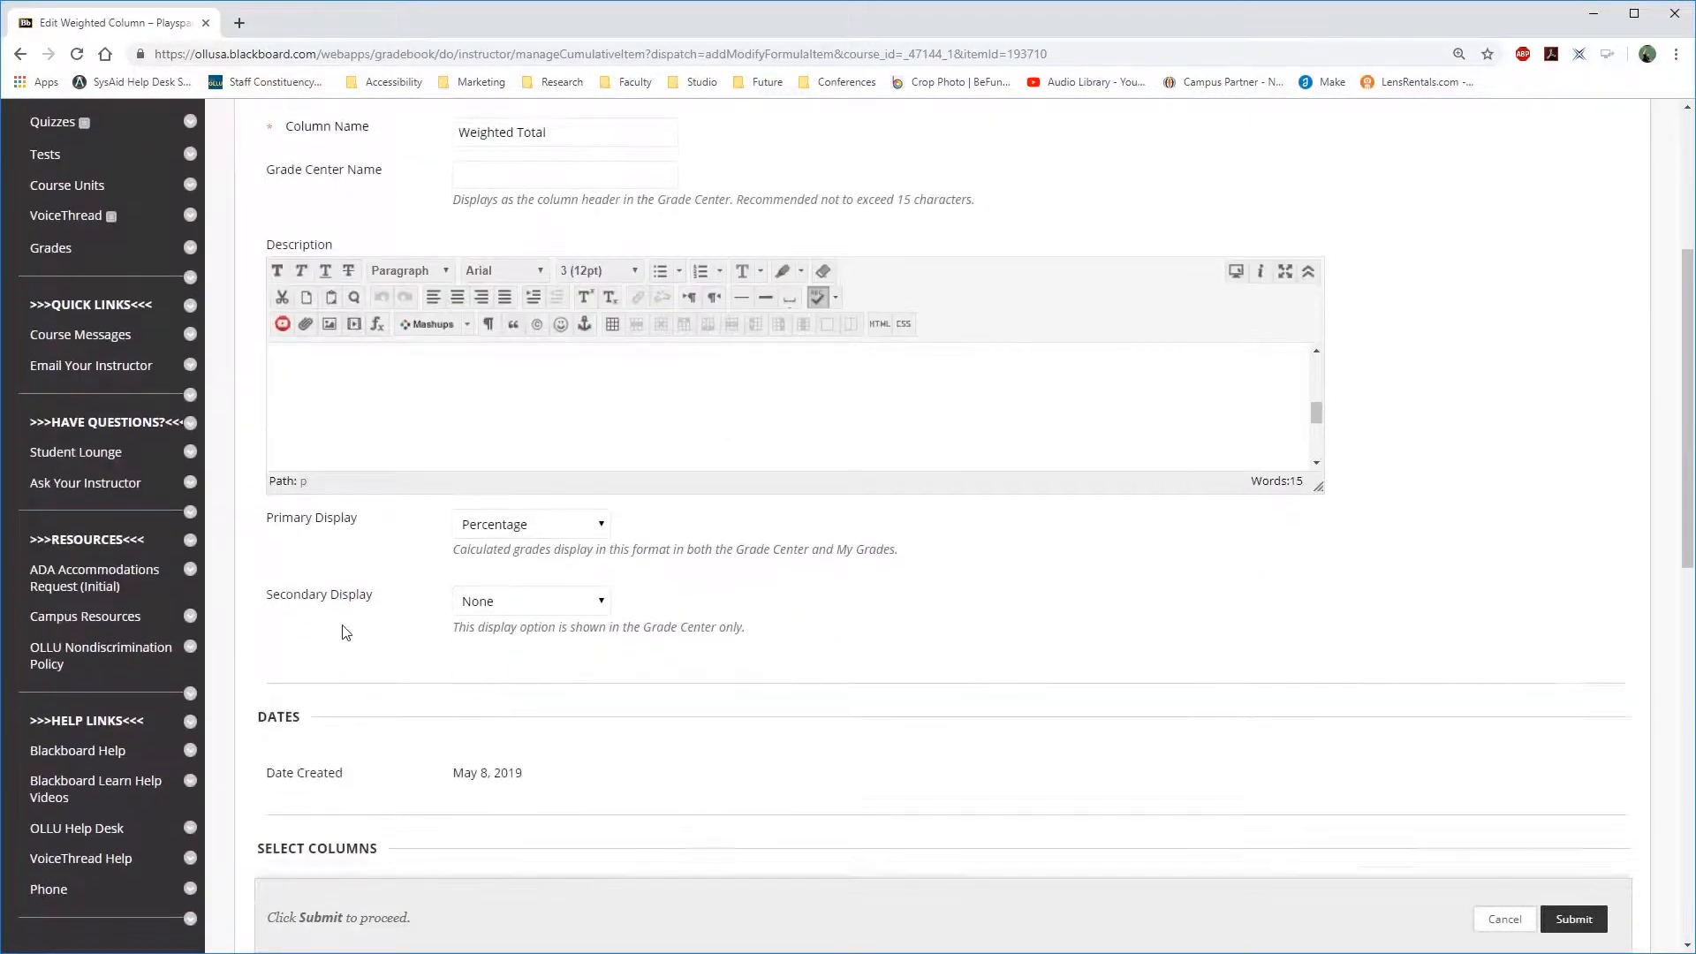
pyautogui.scroll(-2, 320, 489)
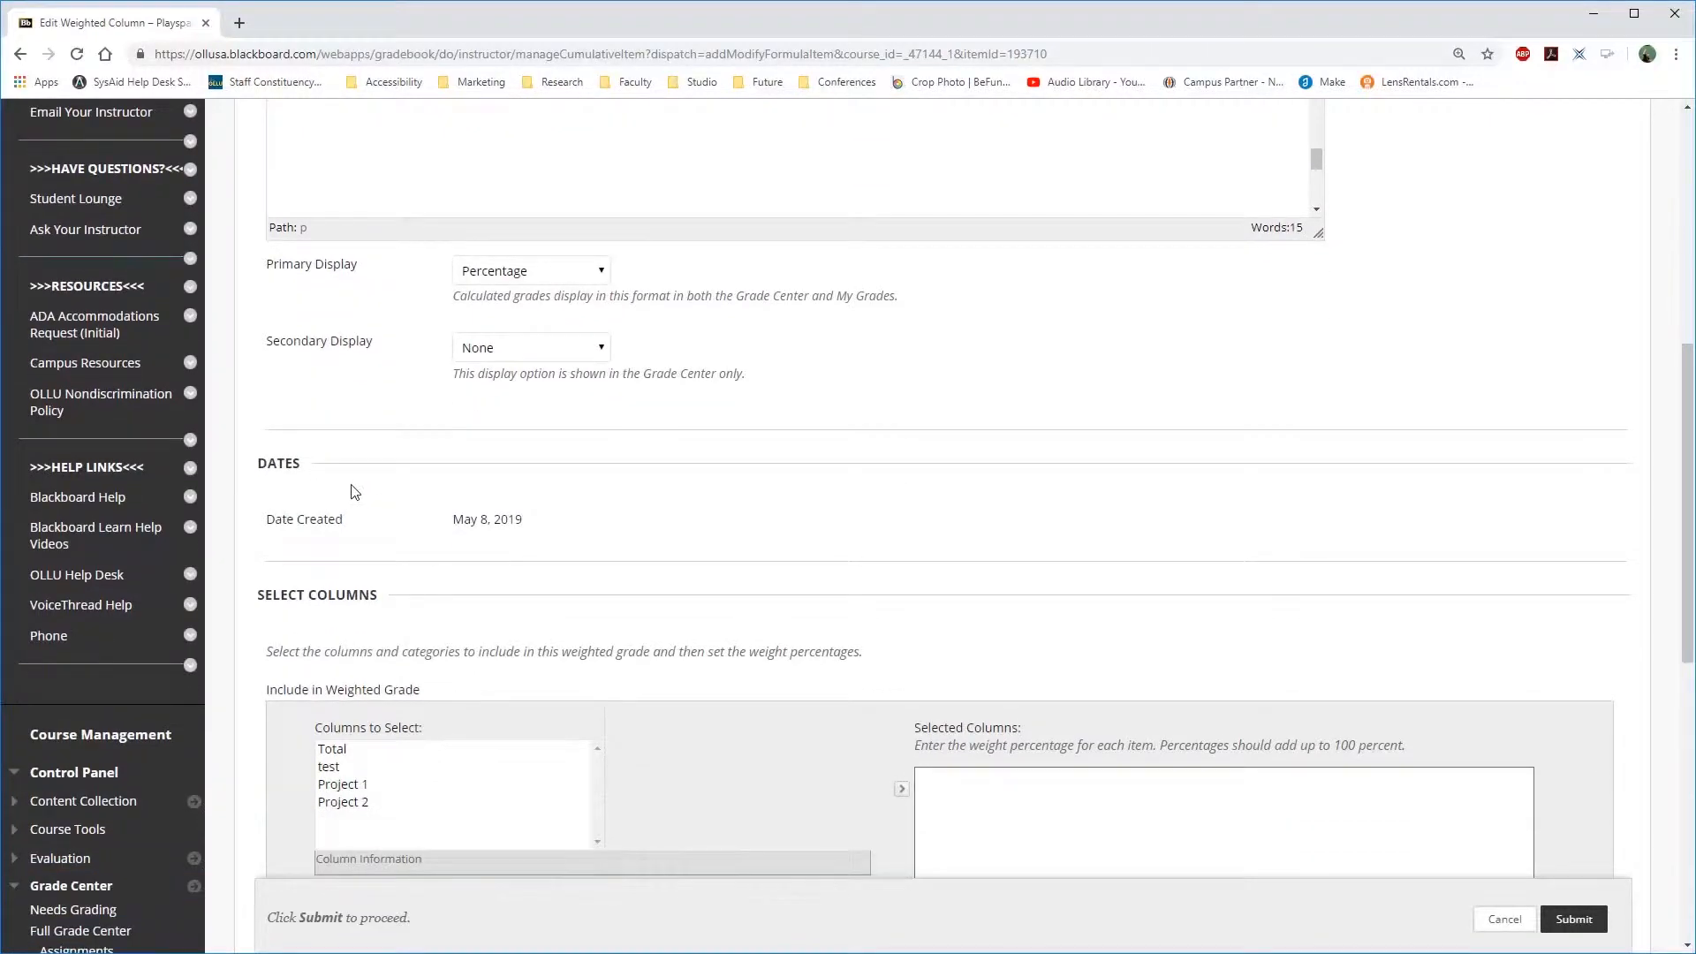
pyautogui.scroll(-2, 336, 506)
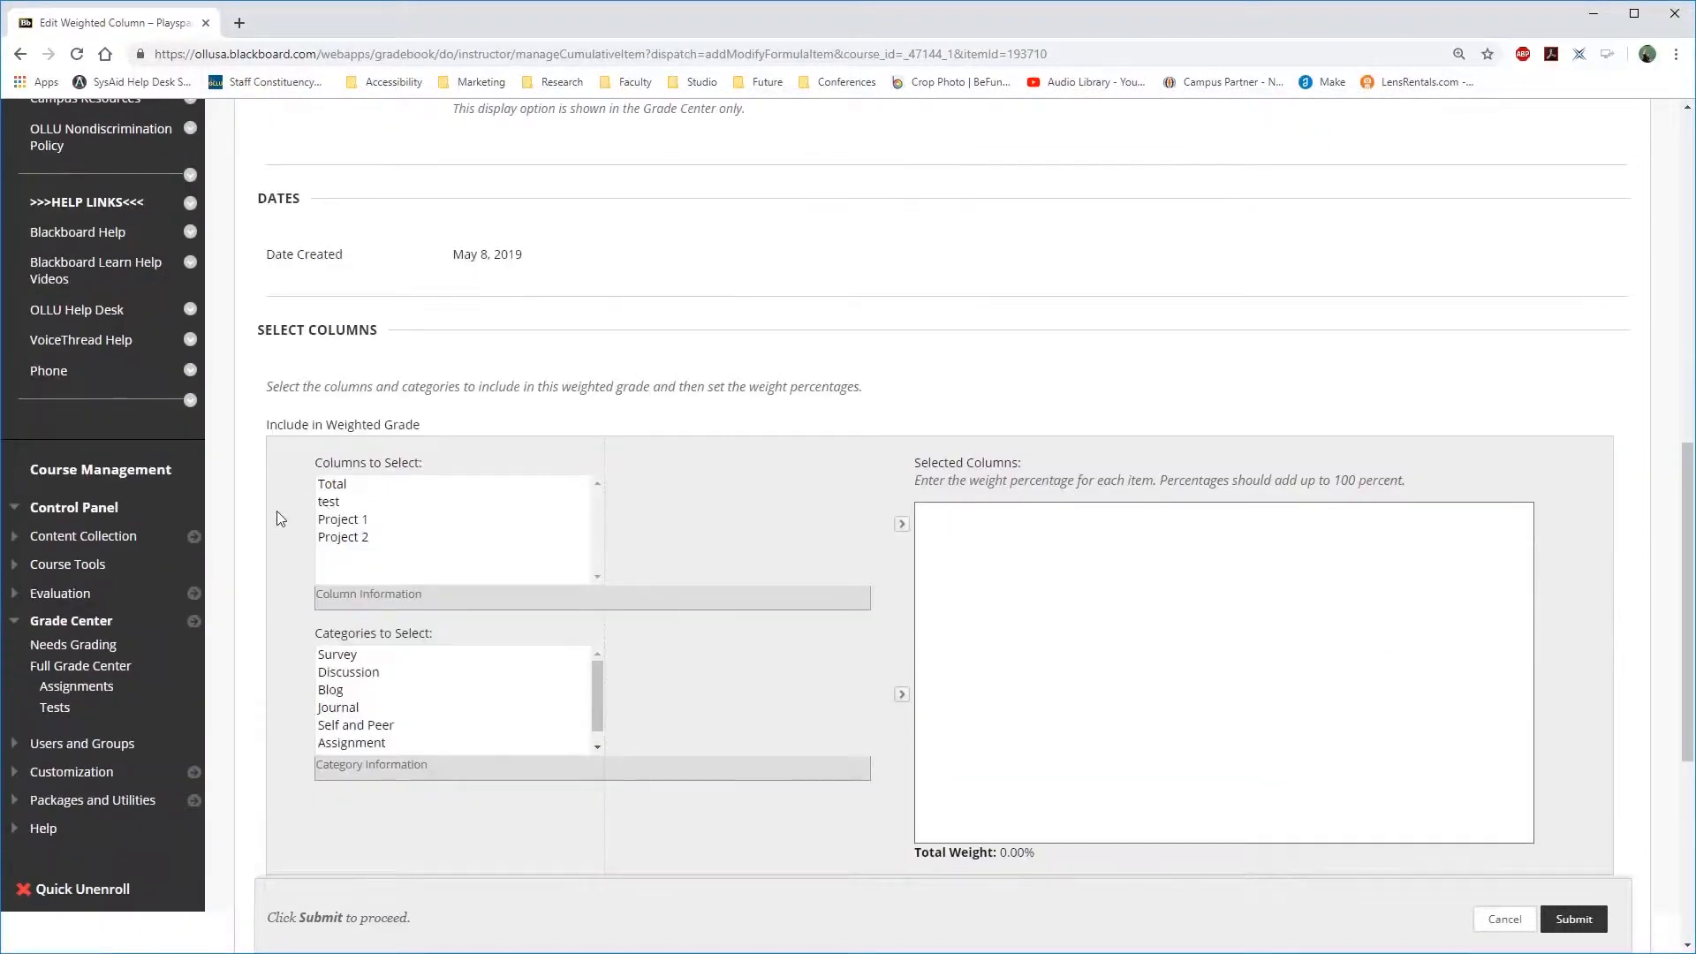
pyautogui.scroll(-1, 277, 510)
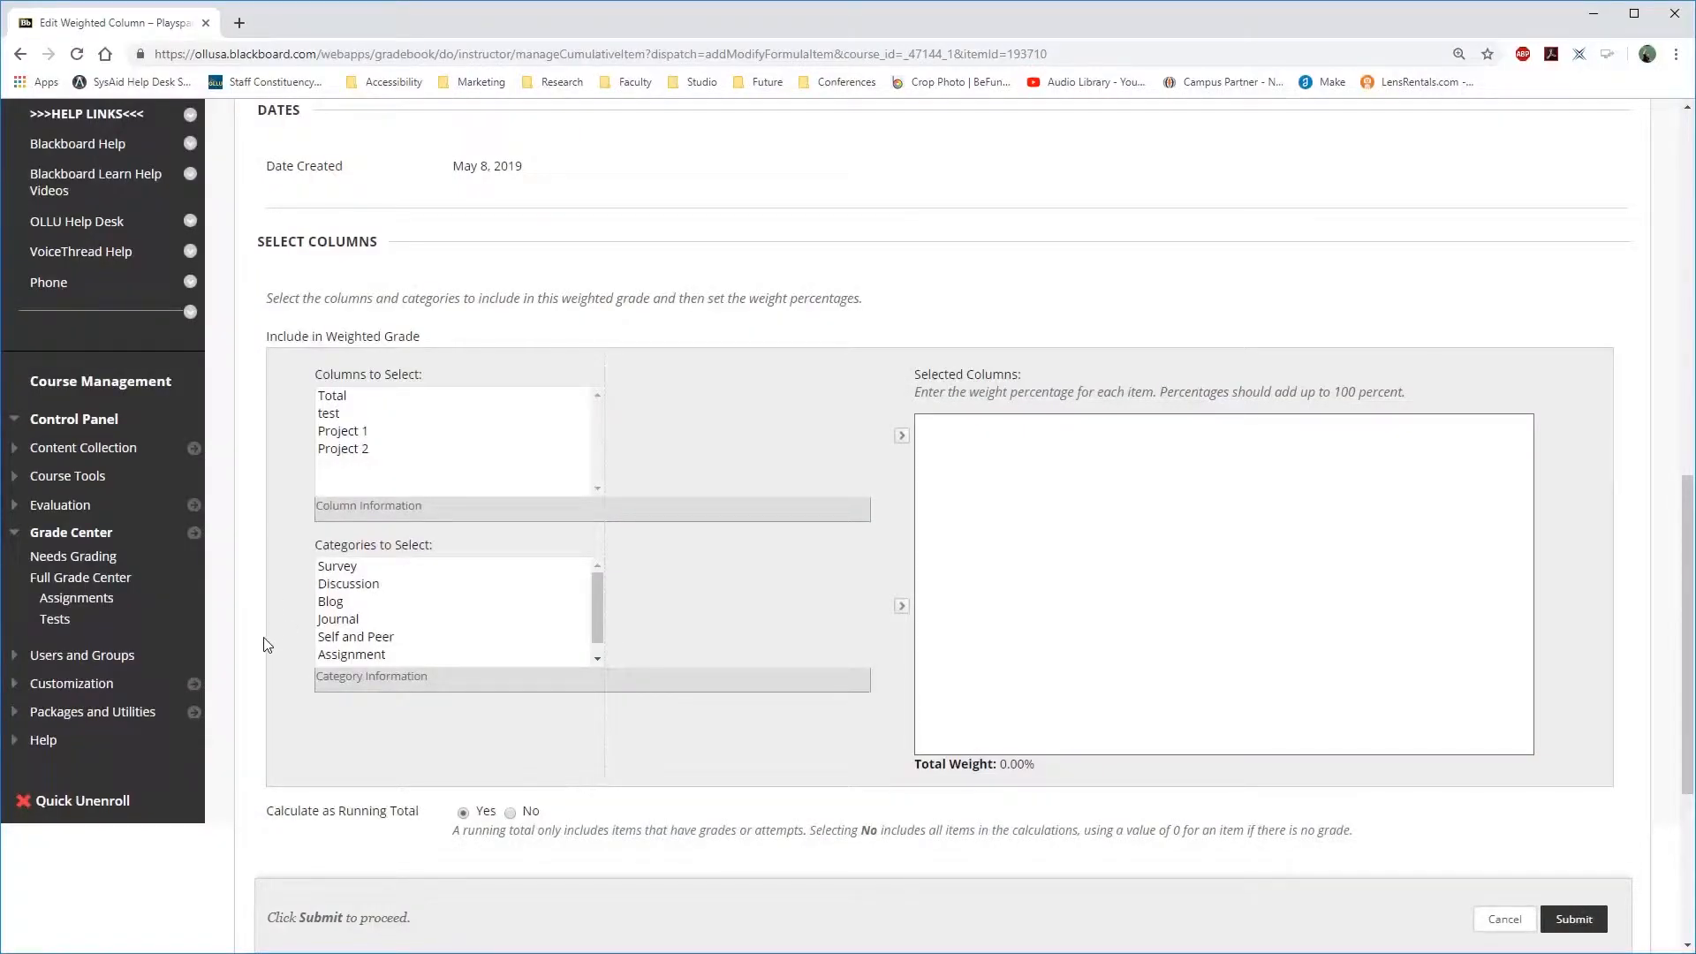
pyautogui.click(486, 653)
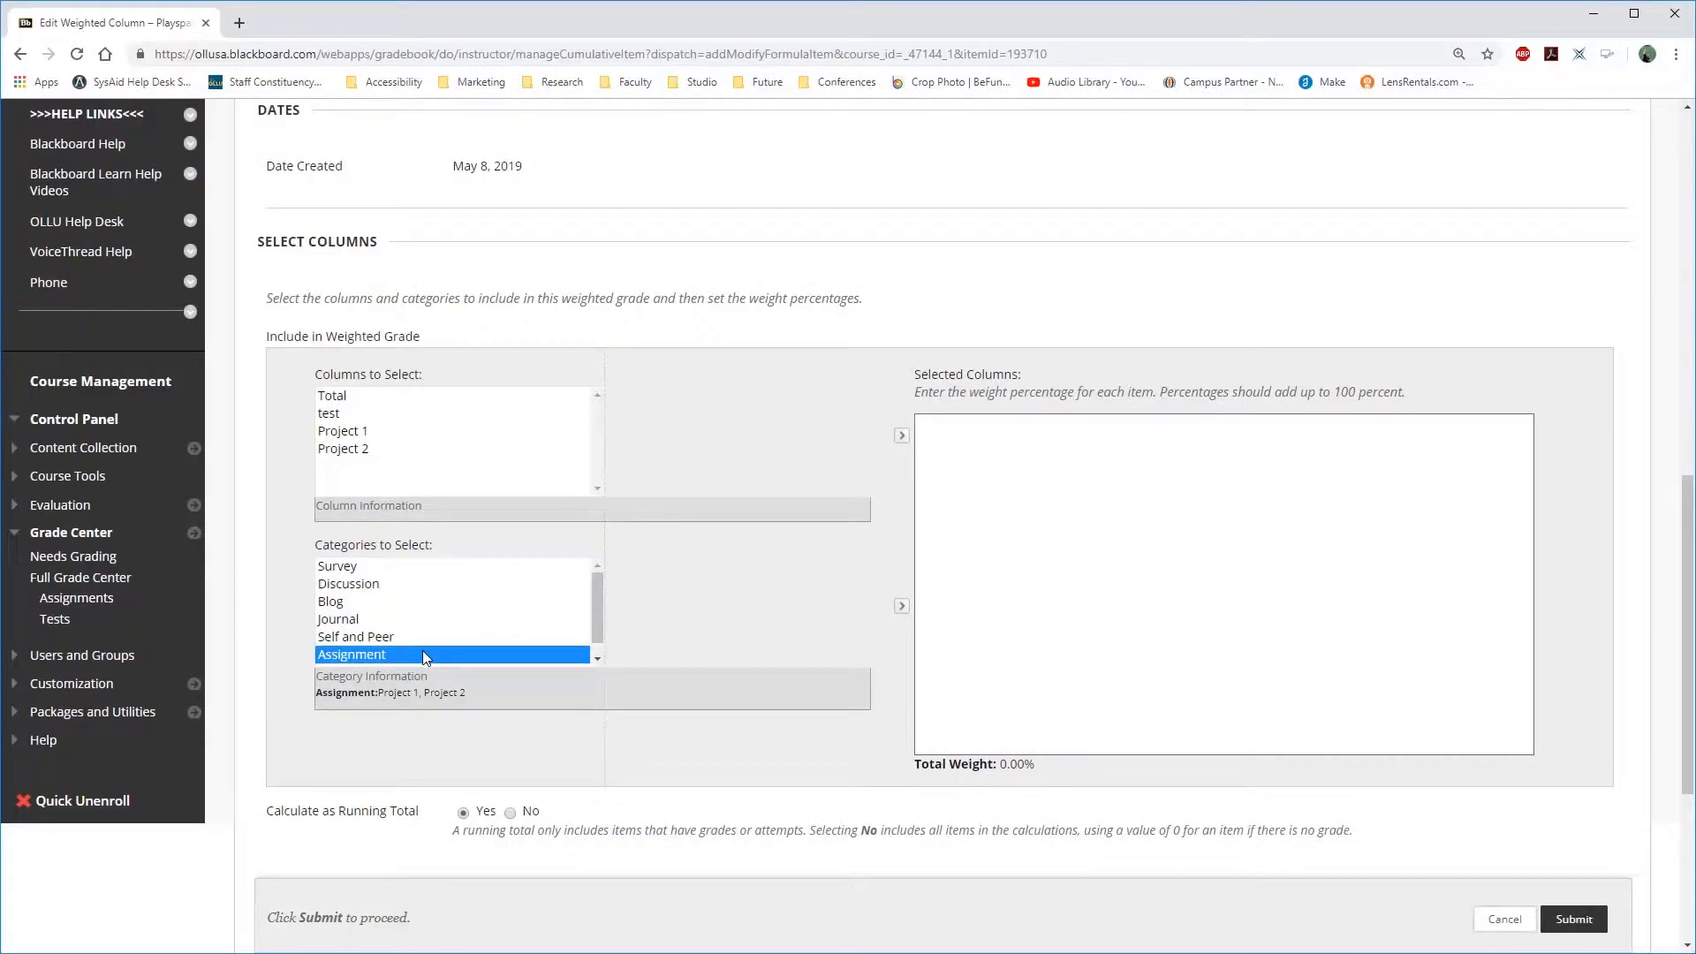
pyautogui.click(901, 607)
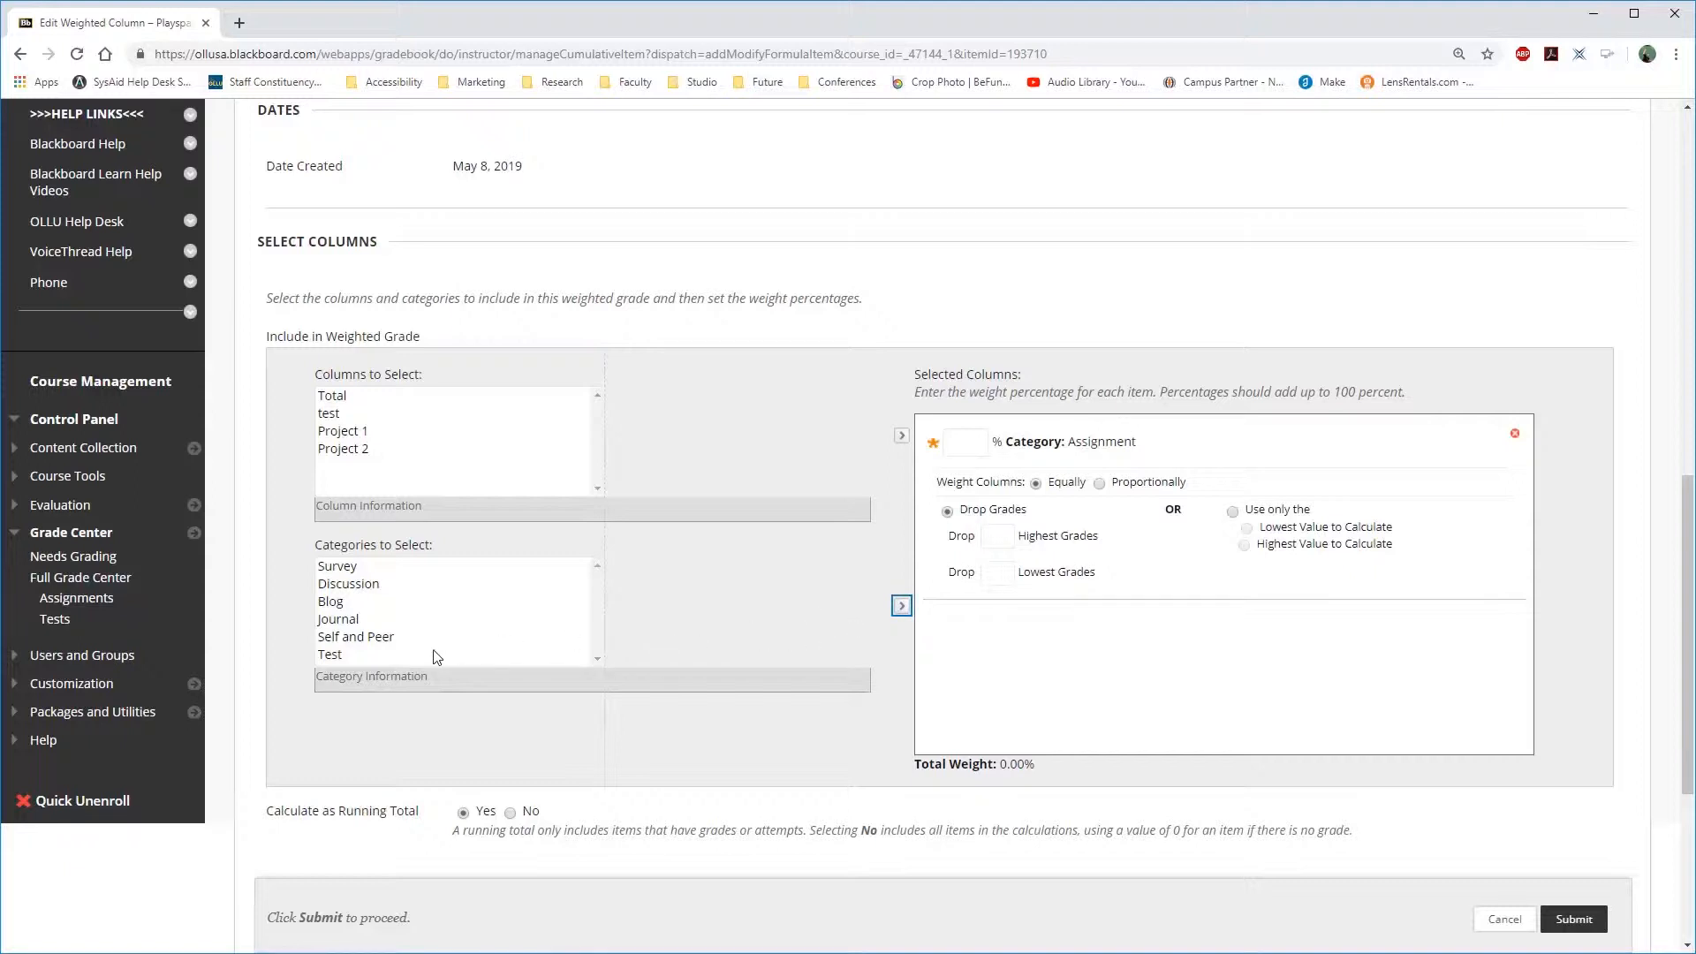
pyautogui.click(347, 655)
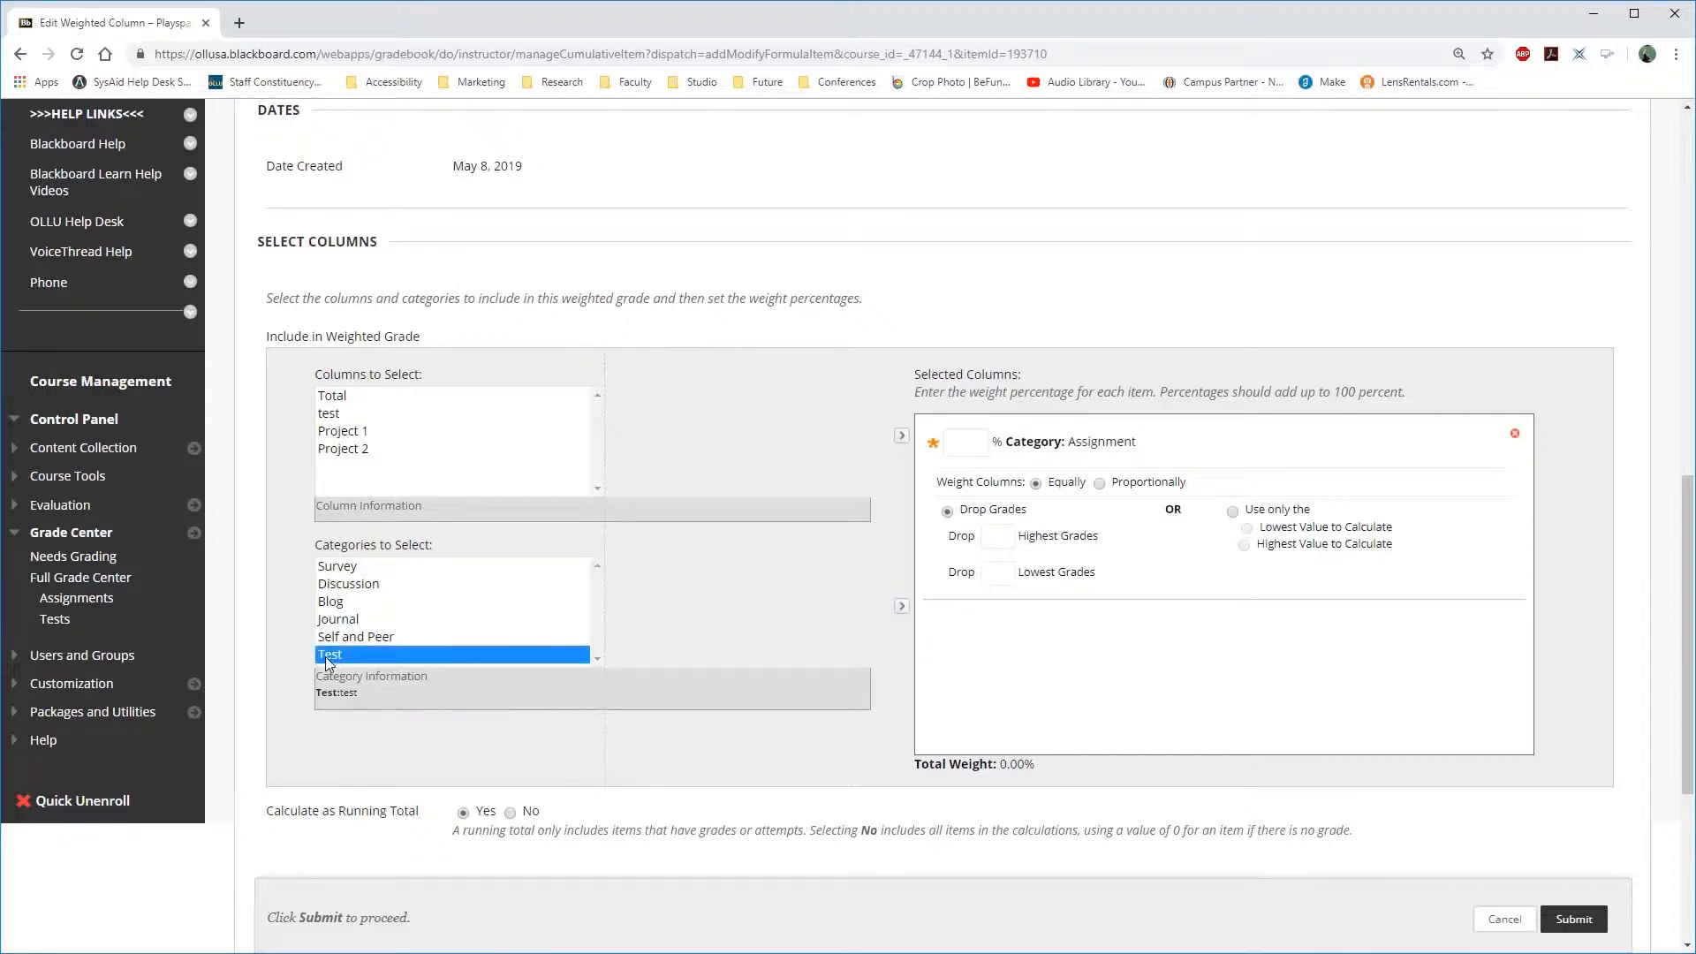
pyautogui.click(901, 609)
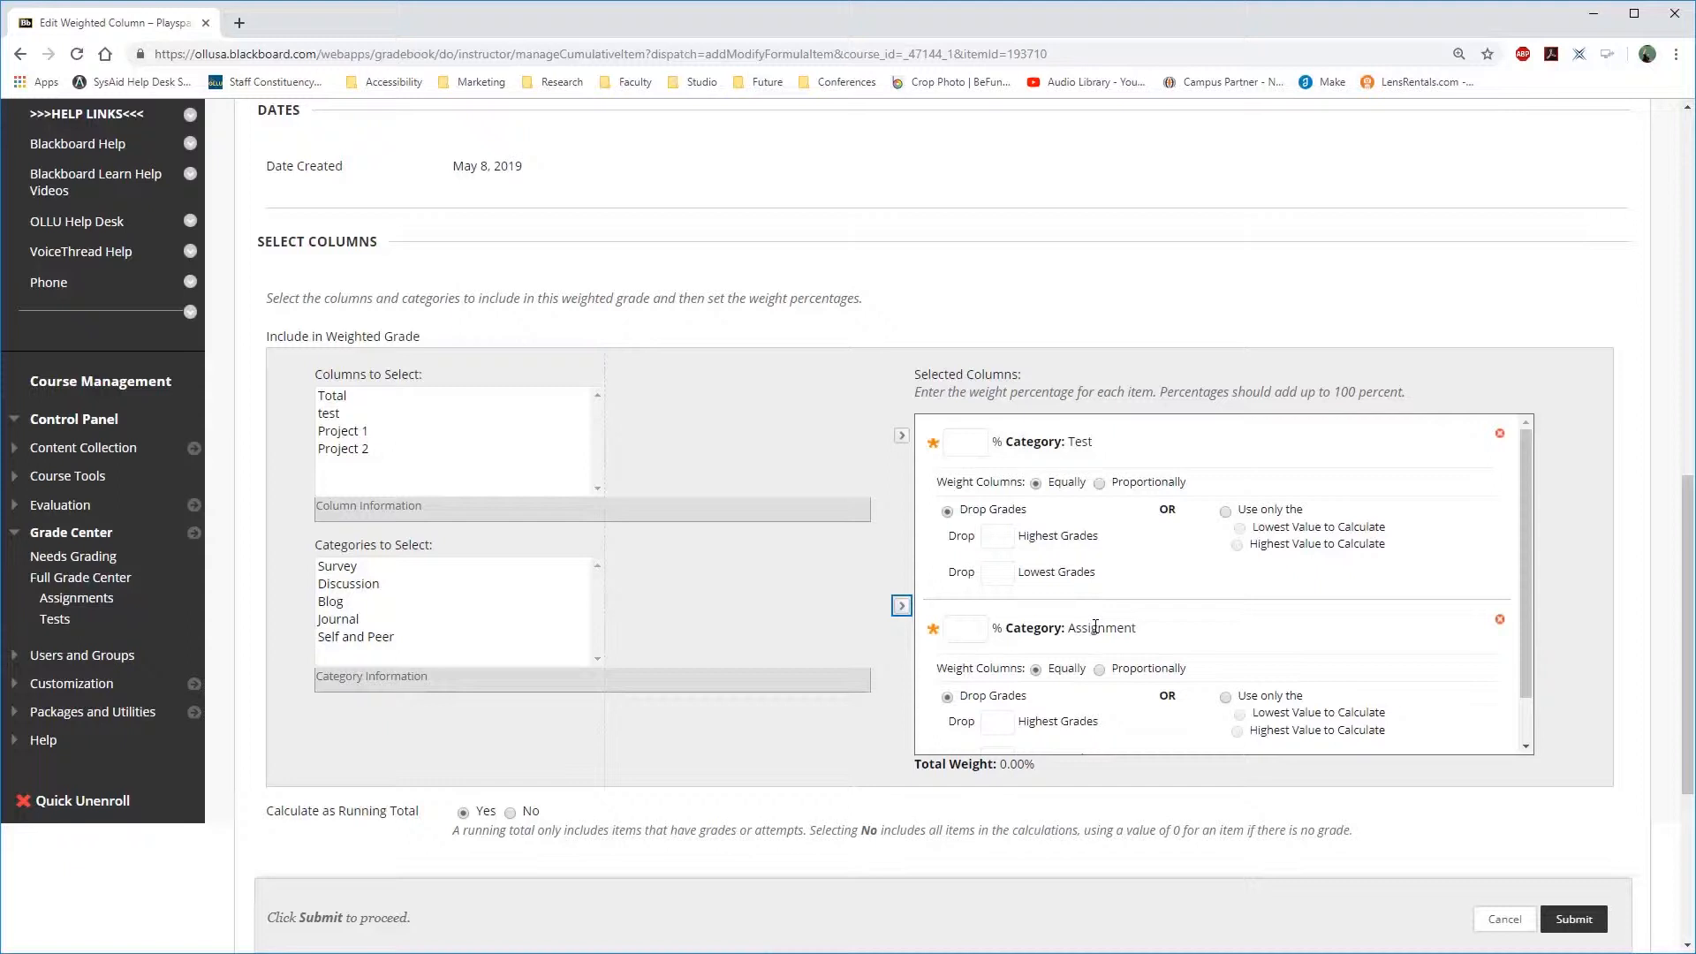
# Enter the weight percentages for the Test and Assignment categories and submit the Weighted Total column.
pyautogui.click(969, 441)
pyautogui.click(969, 633)
pyautogui.click(1574, 918)
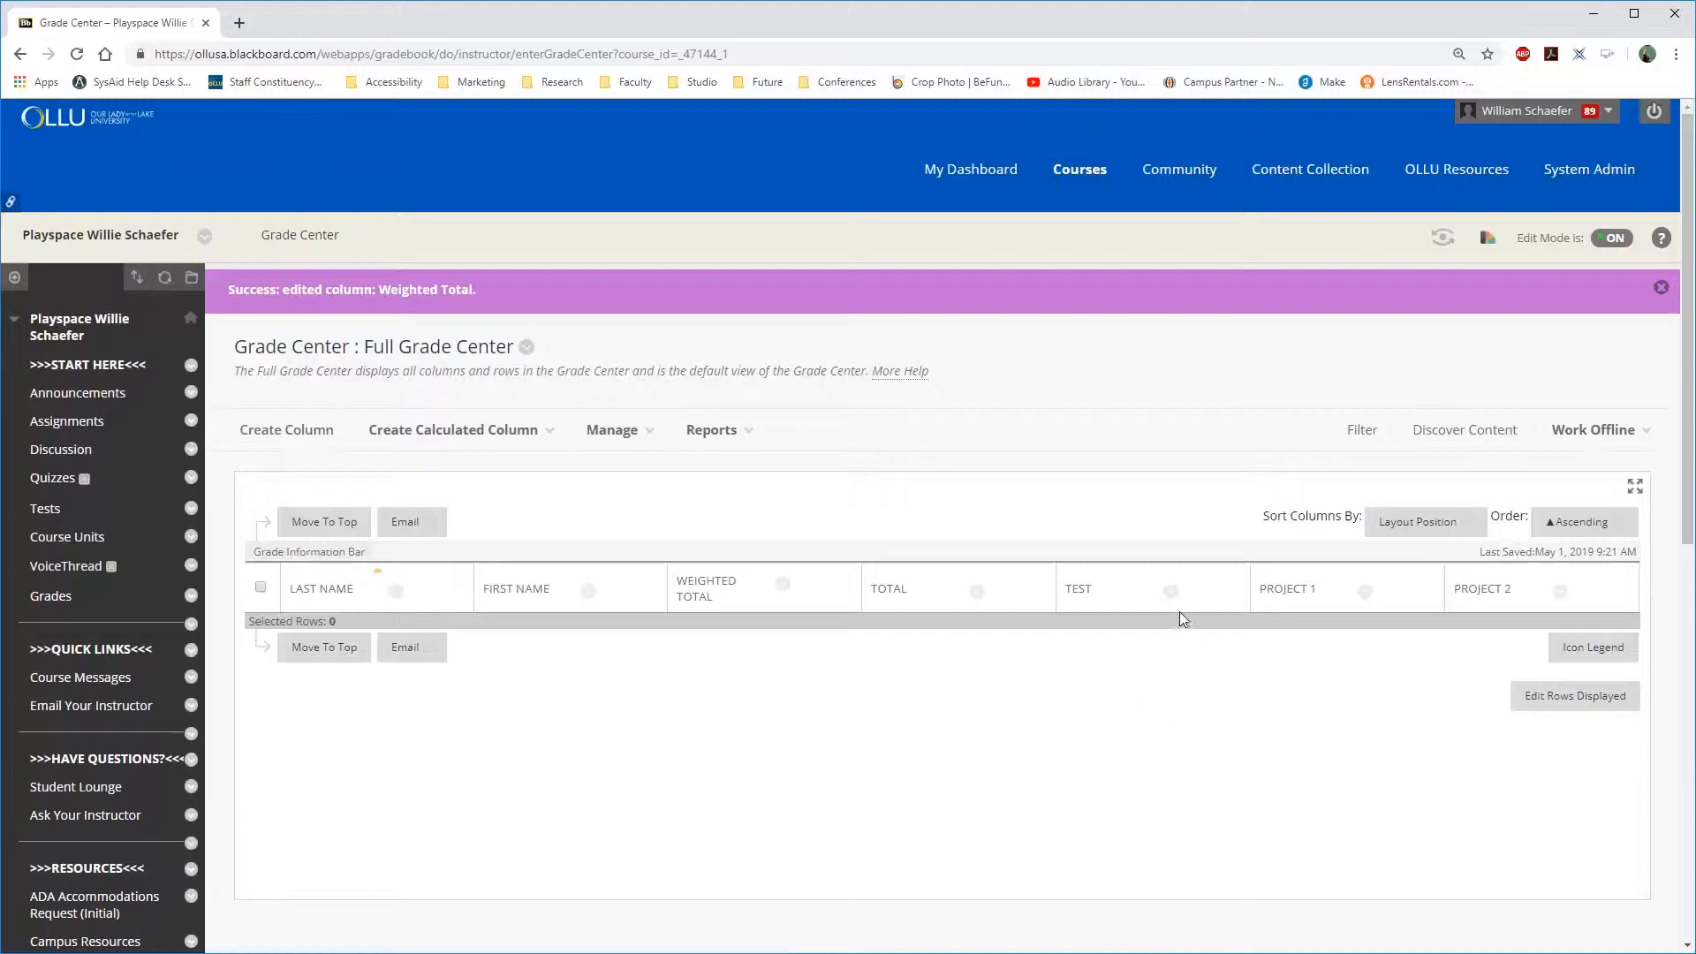
# View the quick column information of the Test column to check its category, then close it.
pyautogui.click(1170, 591)
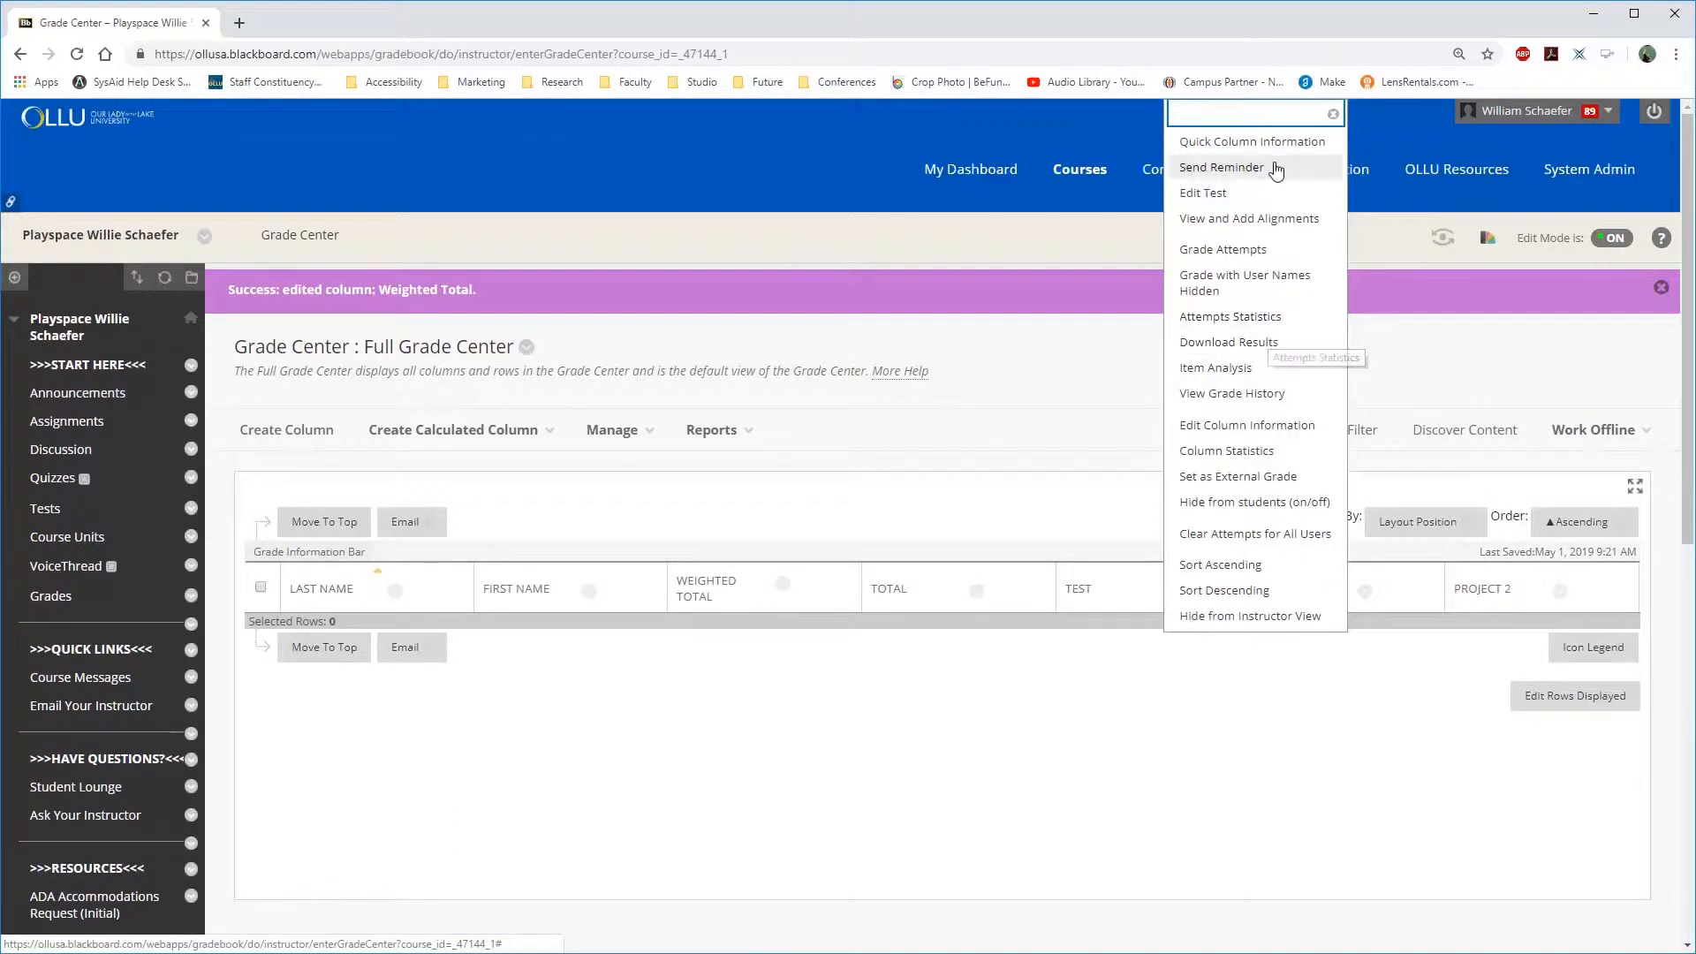
pyautogui.click(1250, 143)
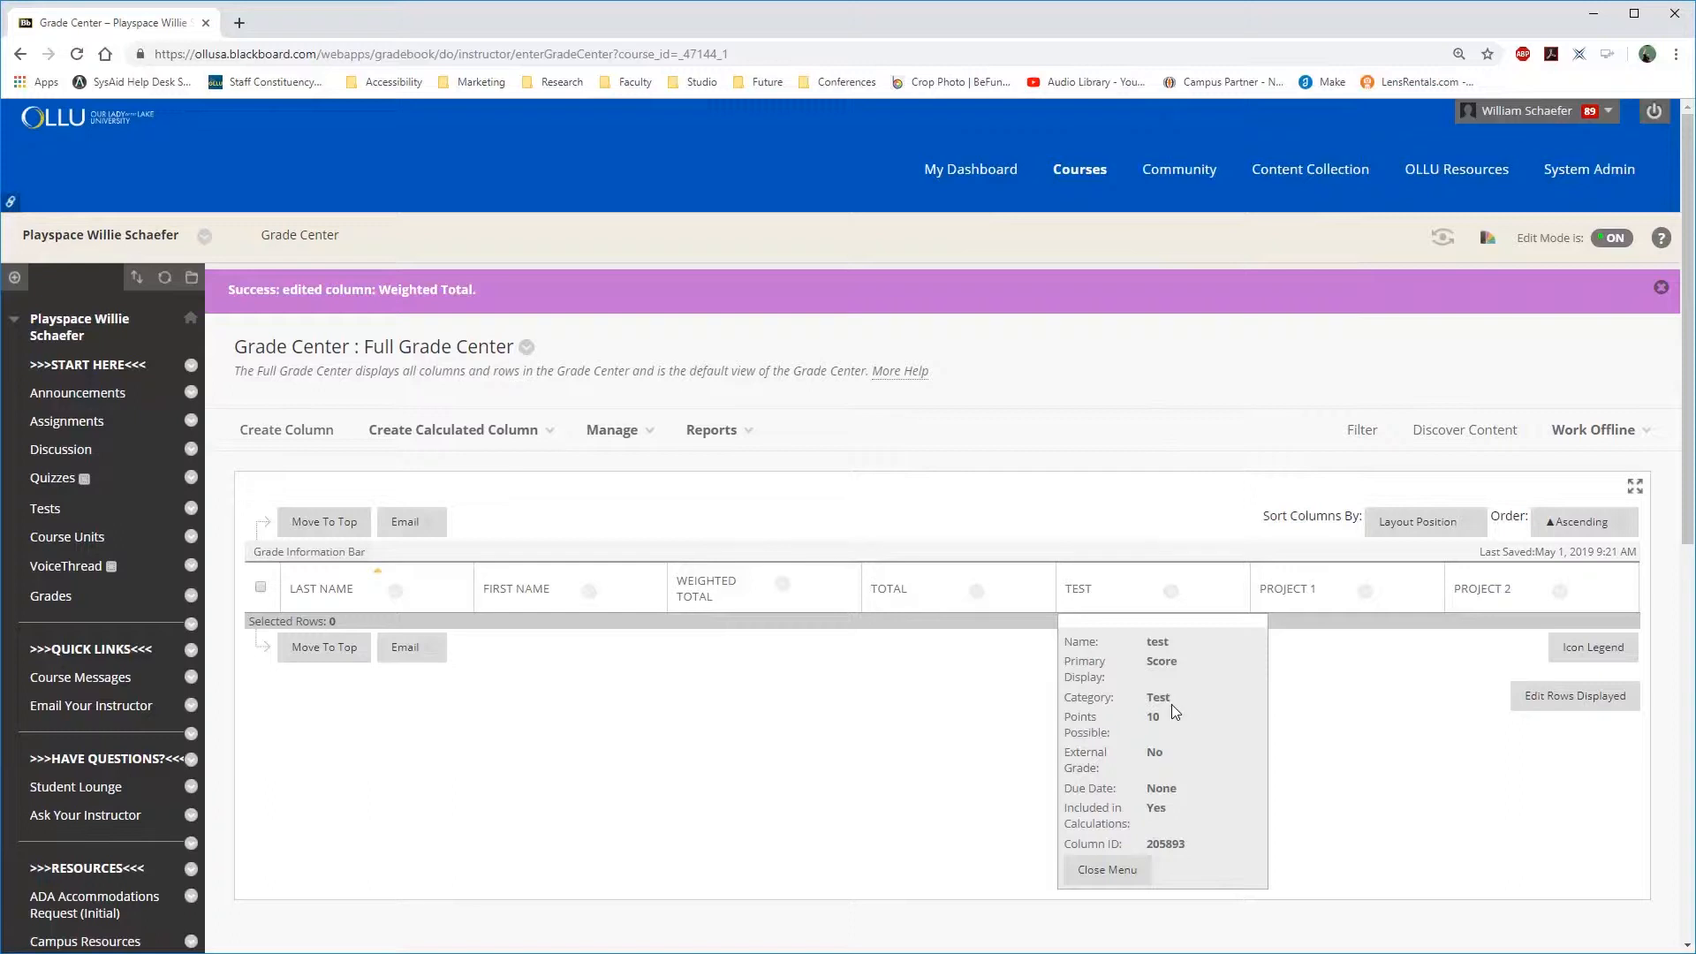
pyautogui.click(1104, 872)
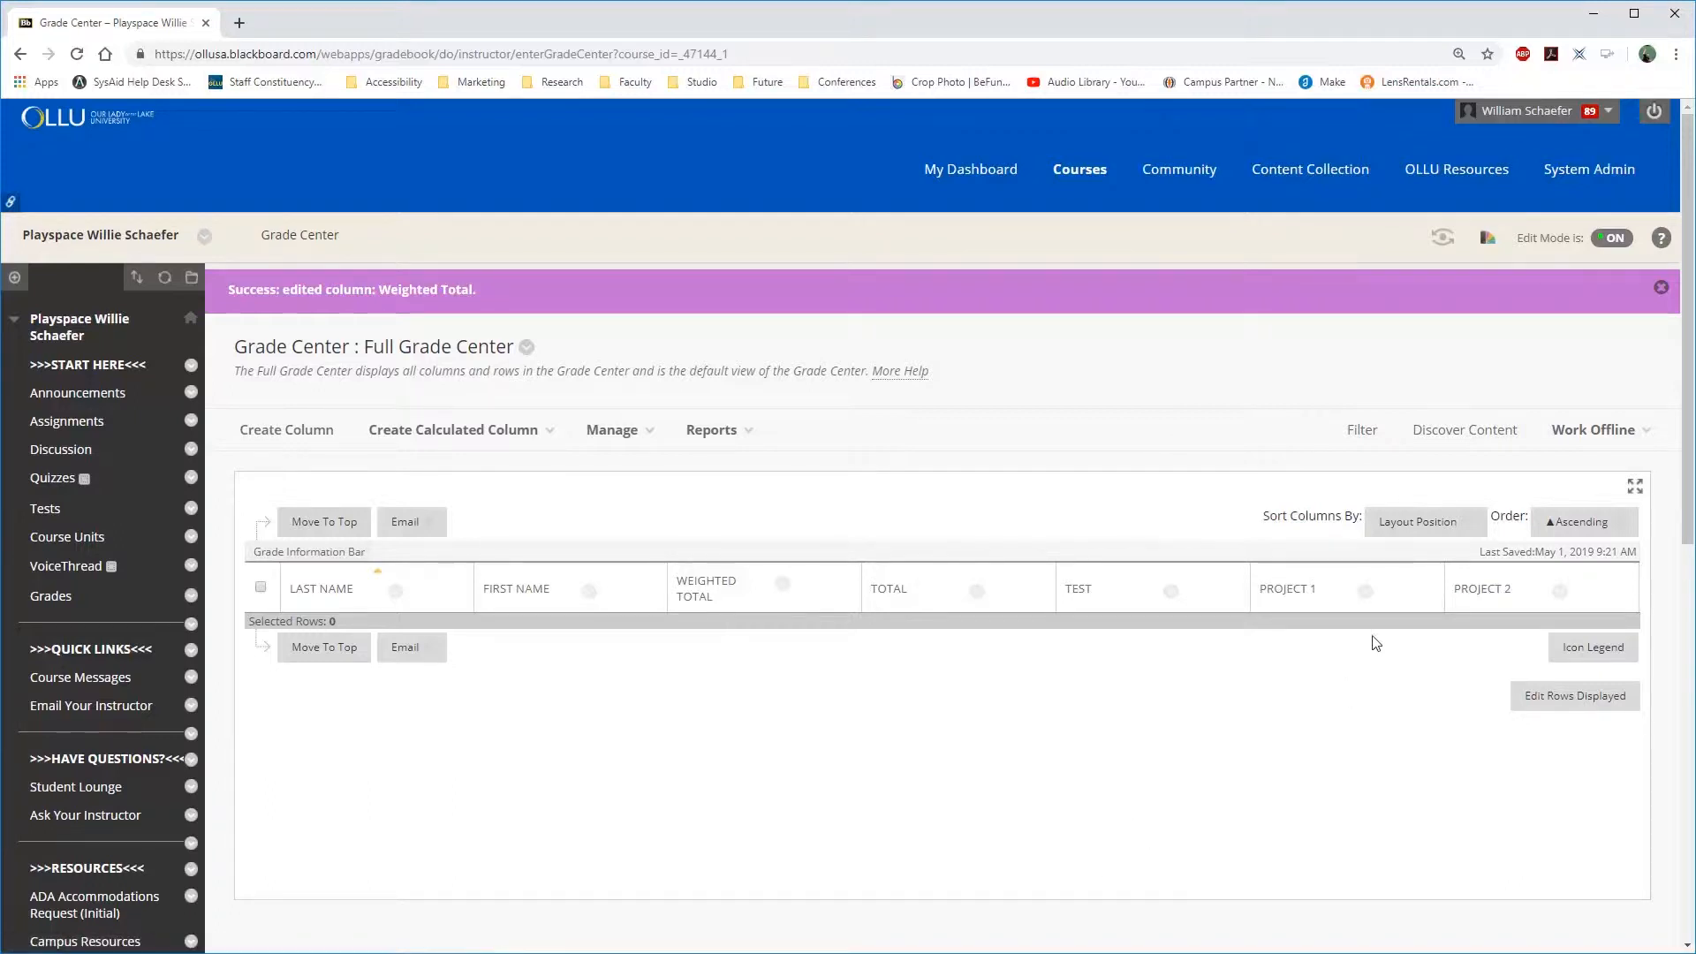
# Check the categories of the Project 1 and Project 2 columns in their quick column information.
pyautogui.click(1366, 591)
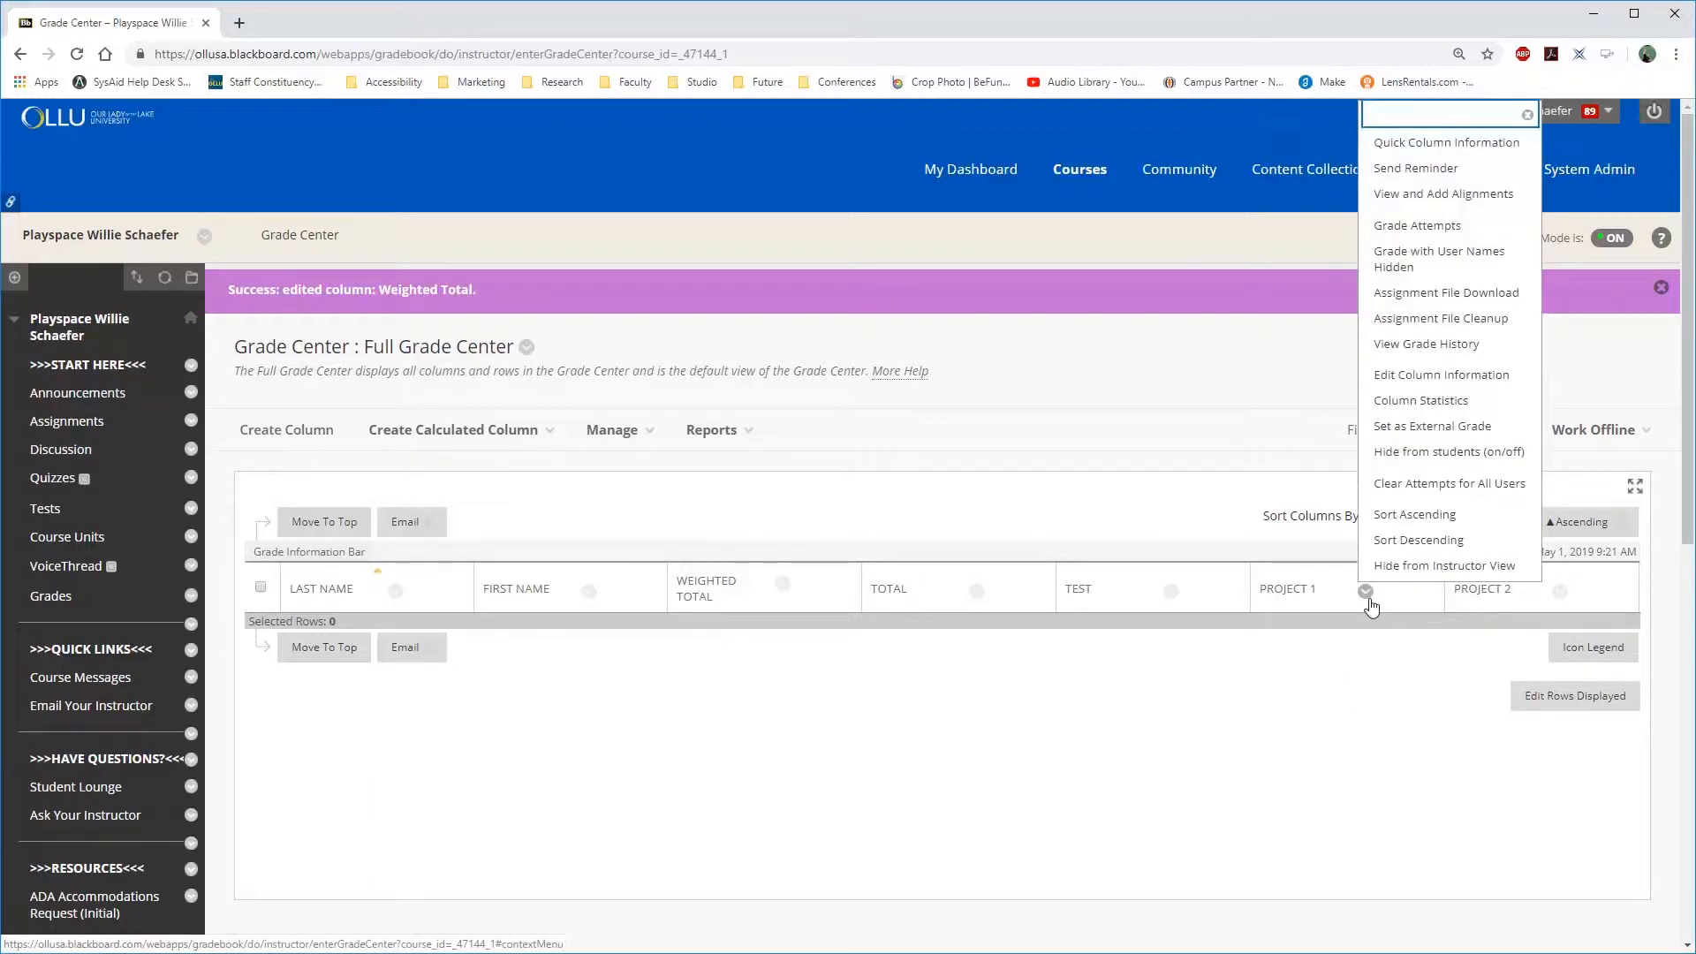
pyautogui.click(1492, 149)
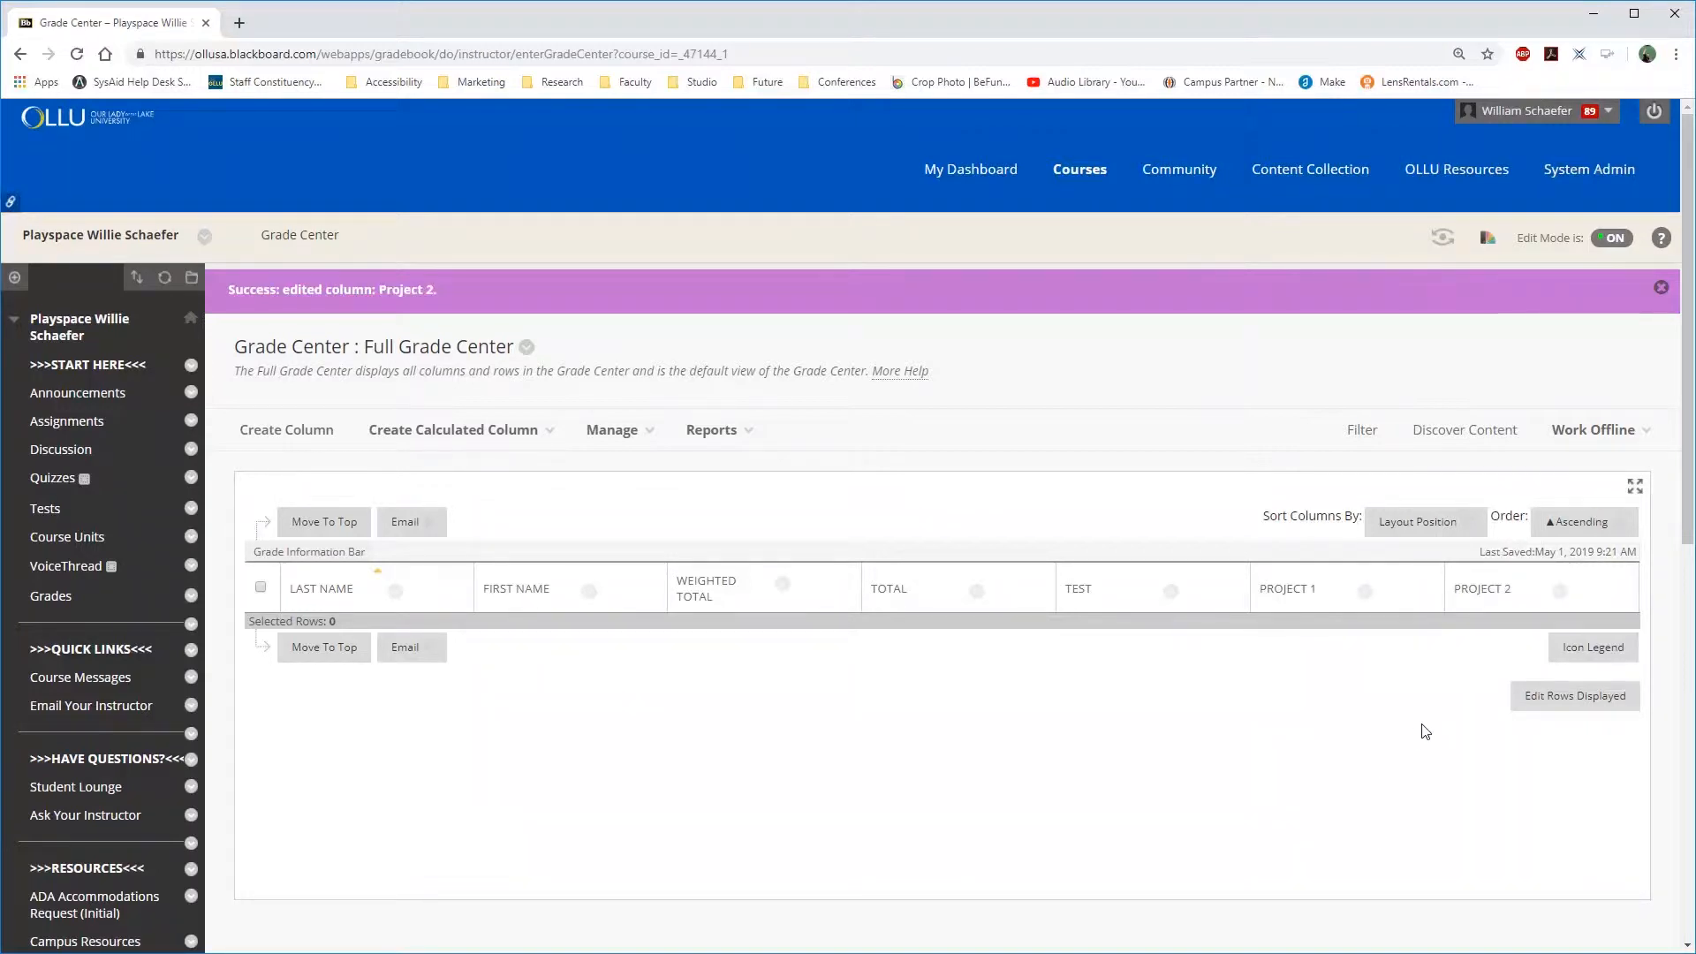
pyautogui.click(1560, 591)
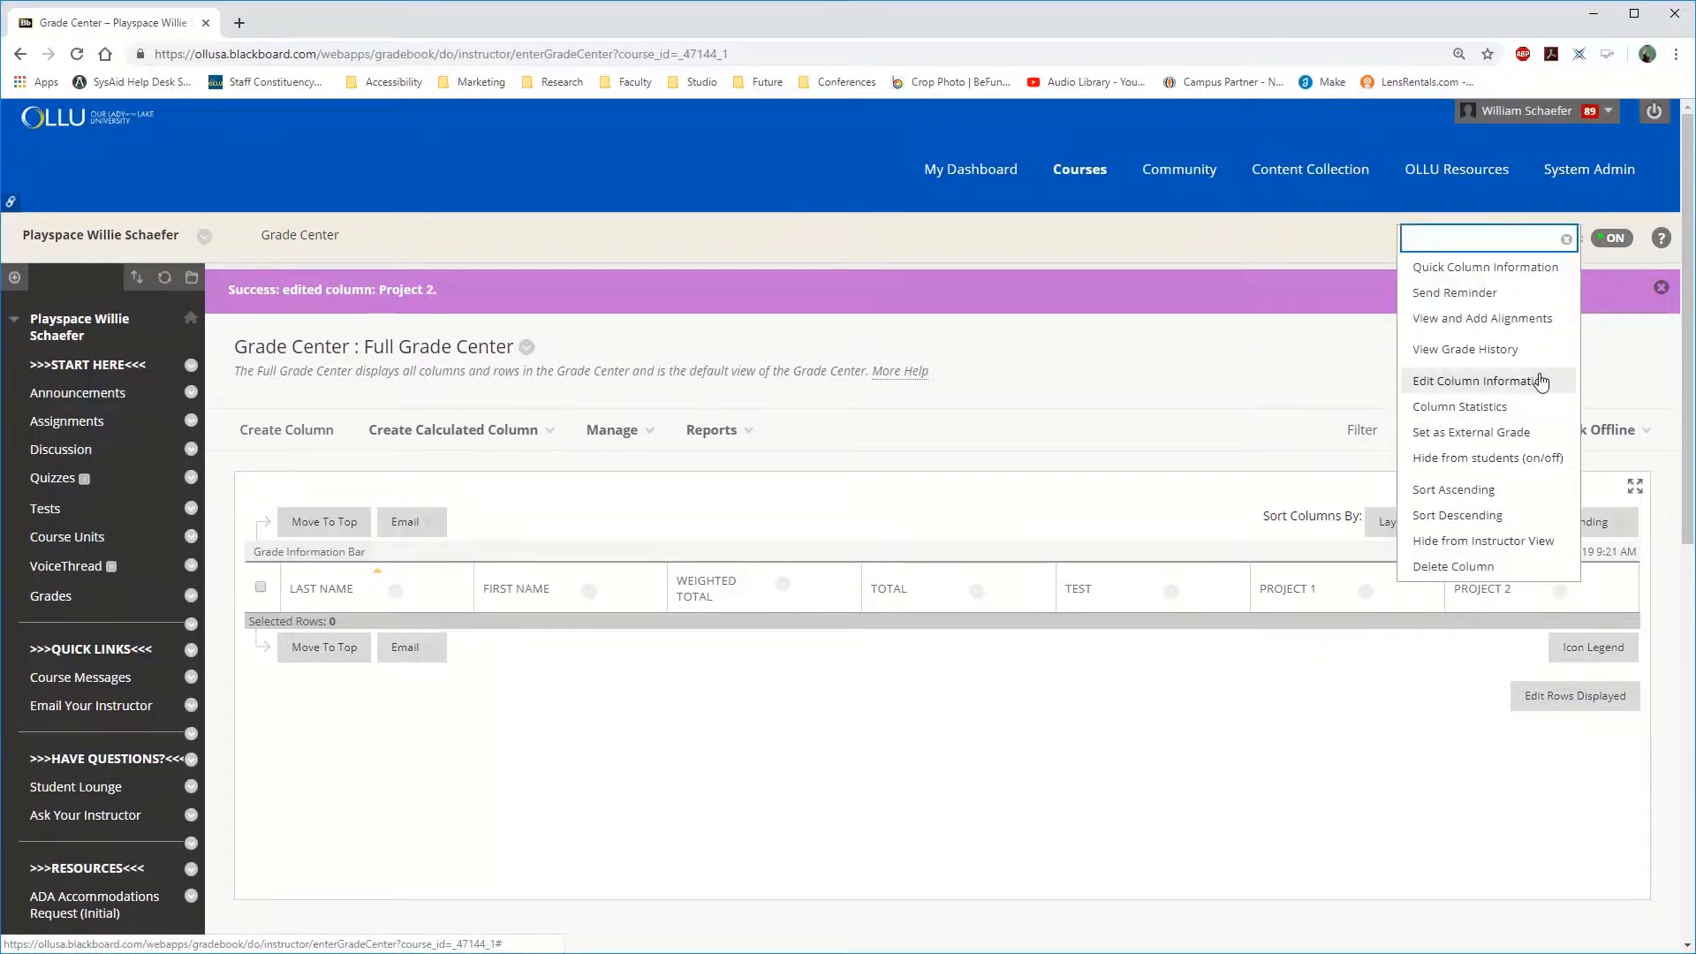
pyautogui.click(1539, 265)
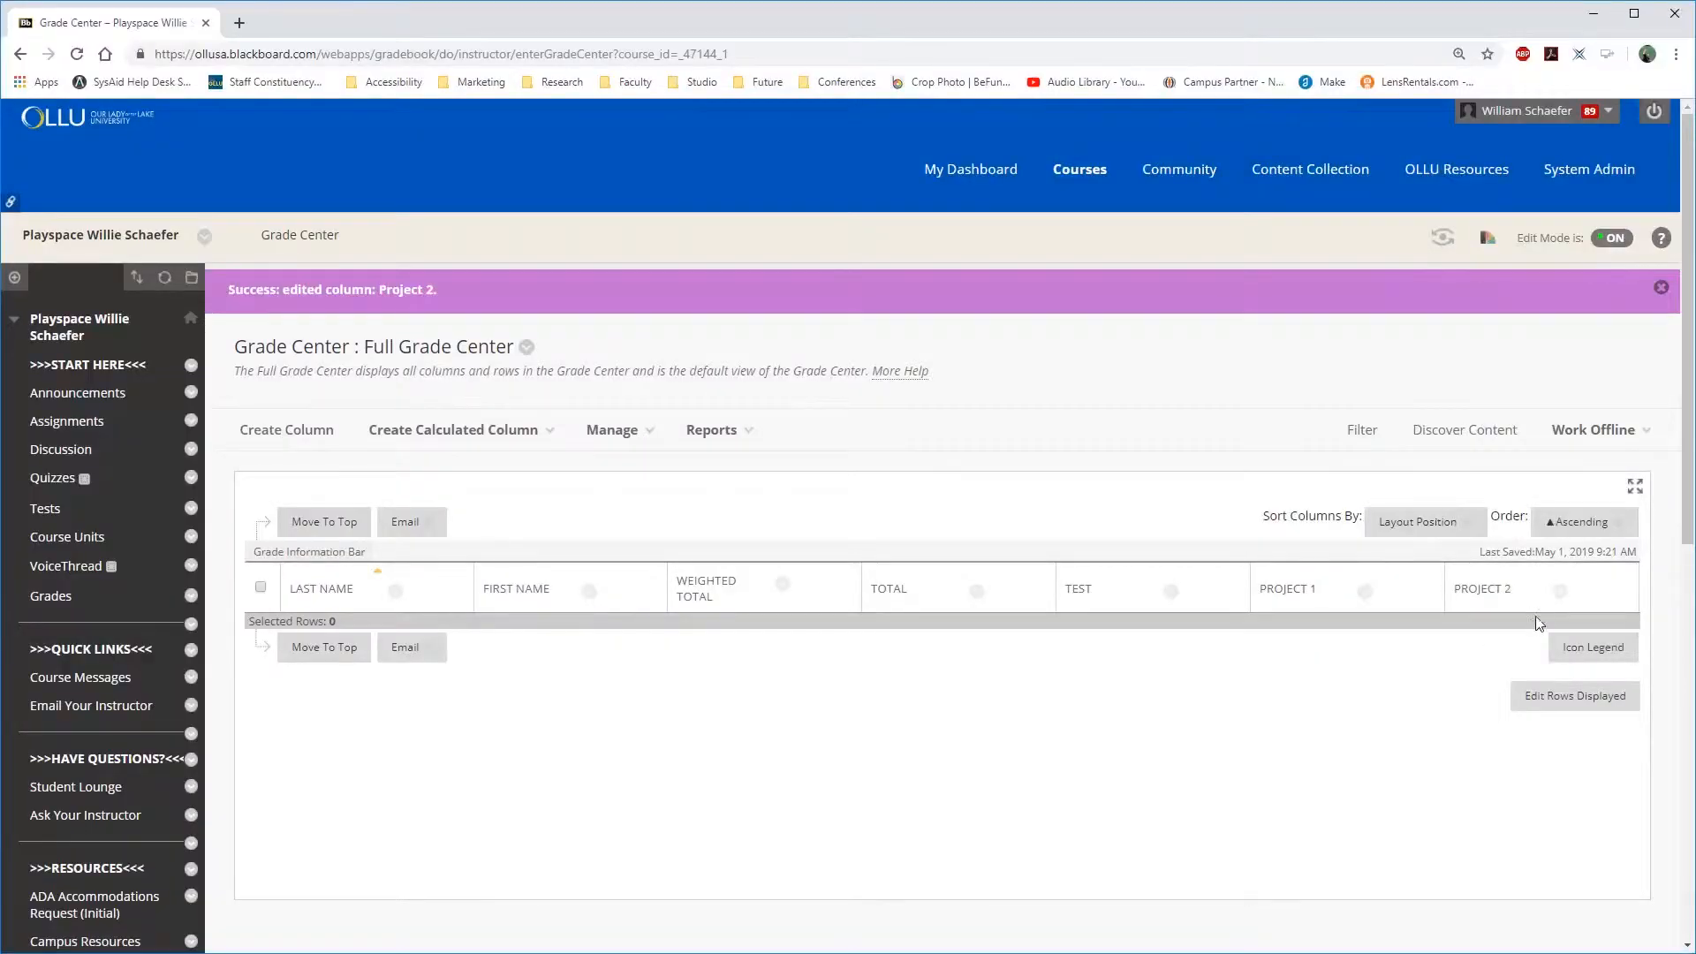
# Set the Project 2 column's category to Assignment, submit the change, and check it in the quick column information.
pyautogui.click(1559, 591)
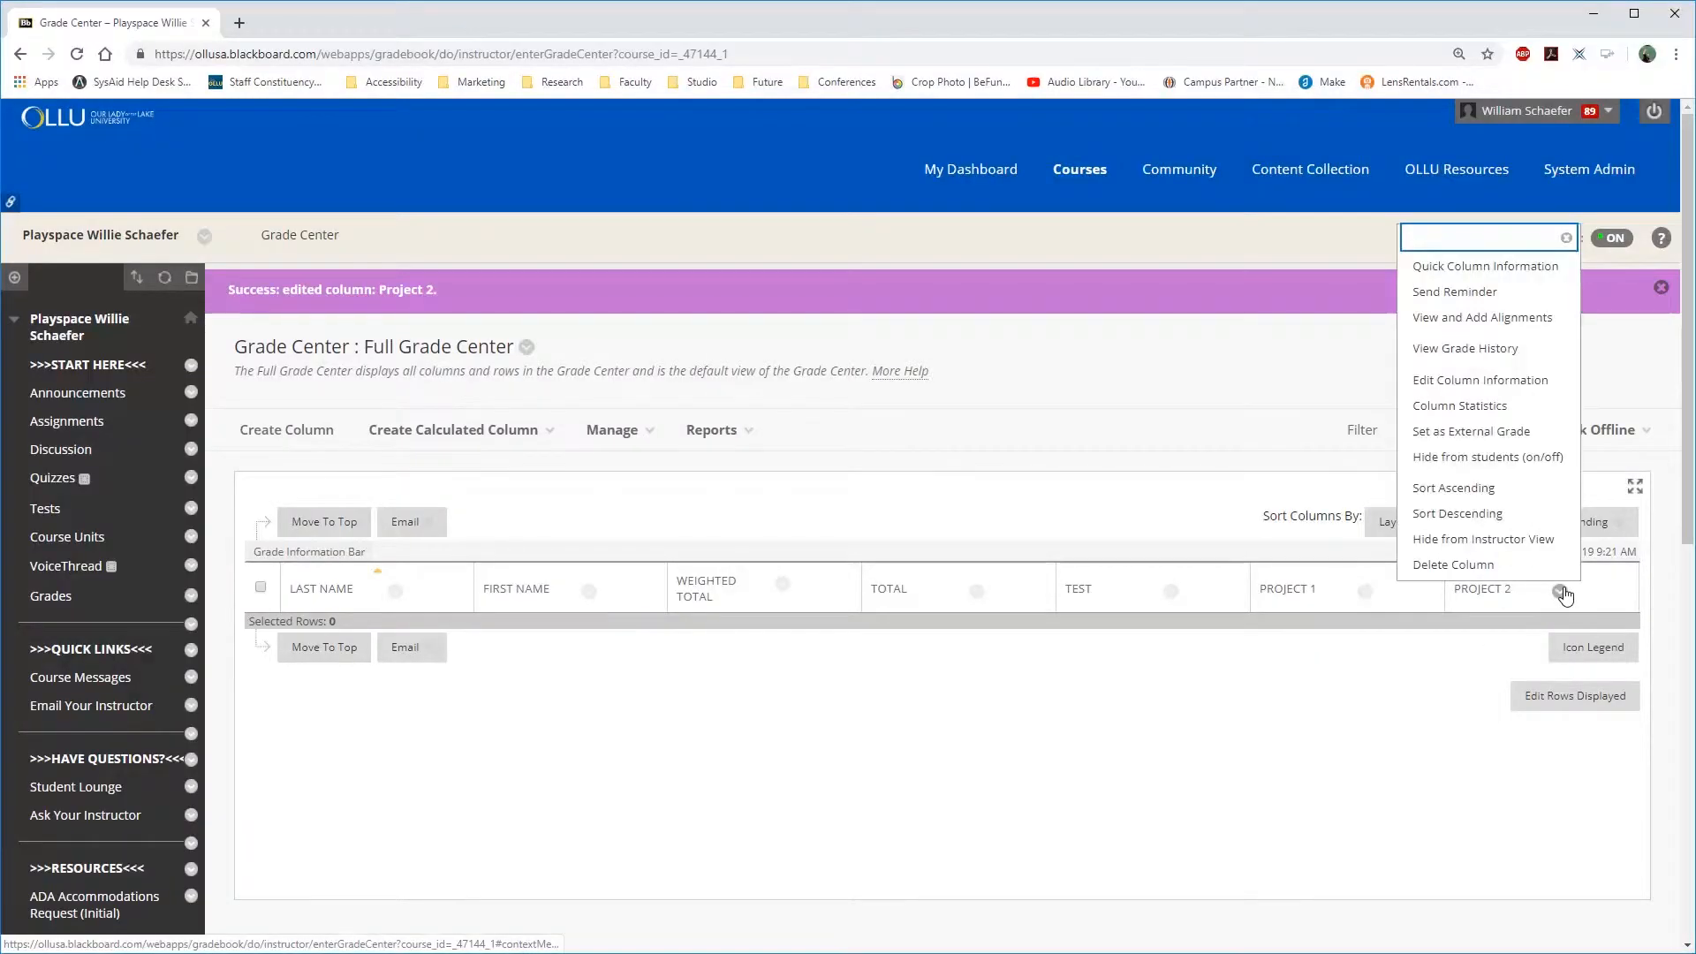
pyautogui.click(1492, 395)
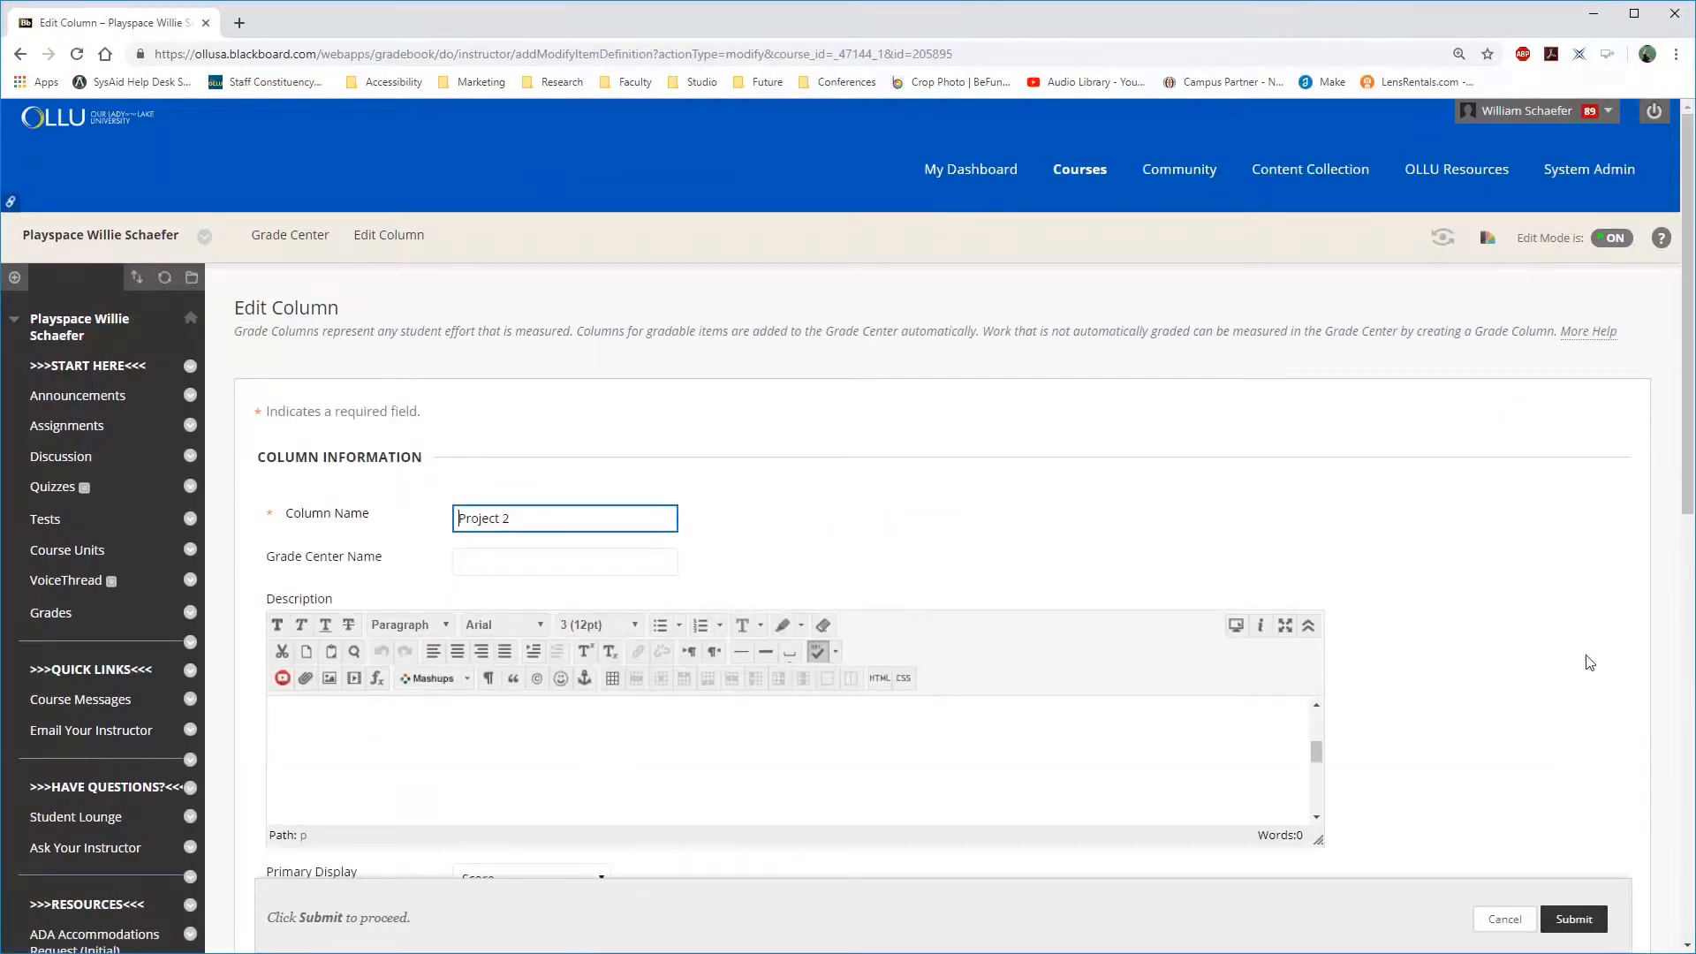
pyautogui.scroll(-7, 1537, 662)
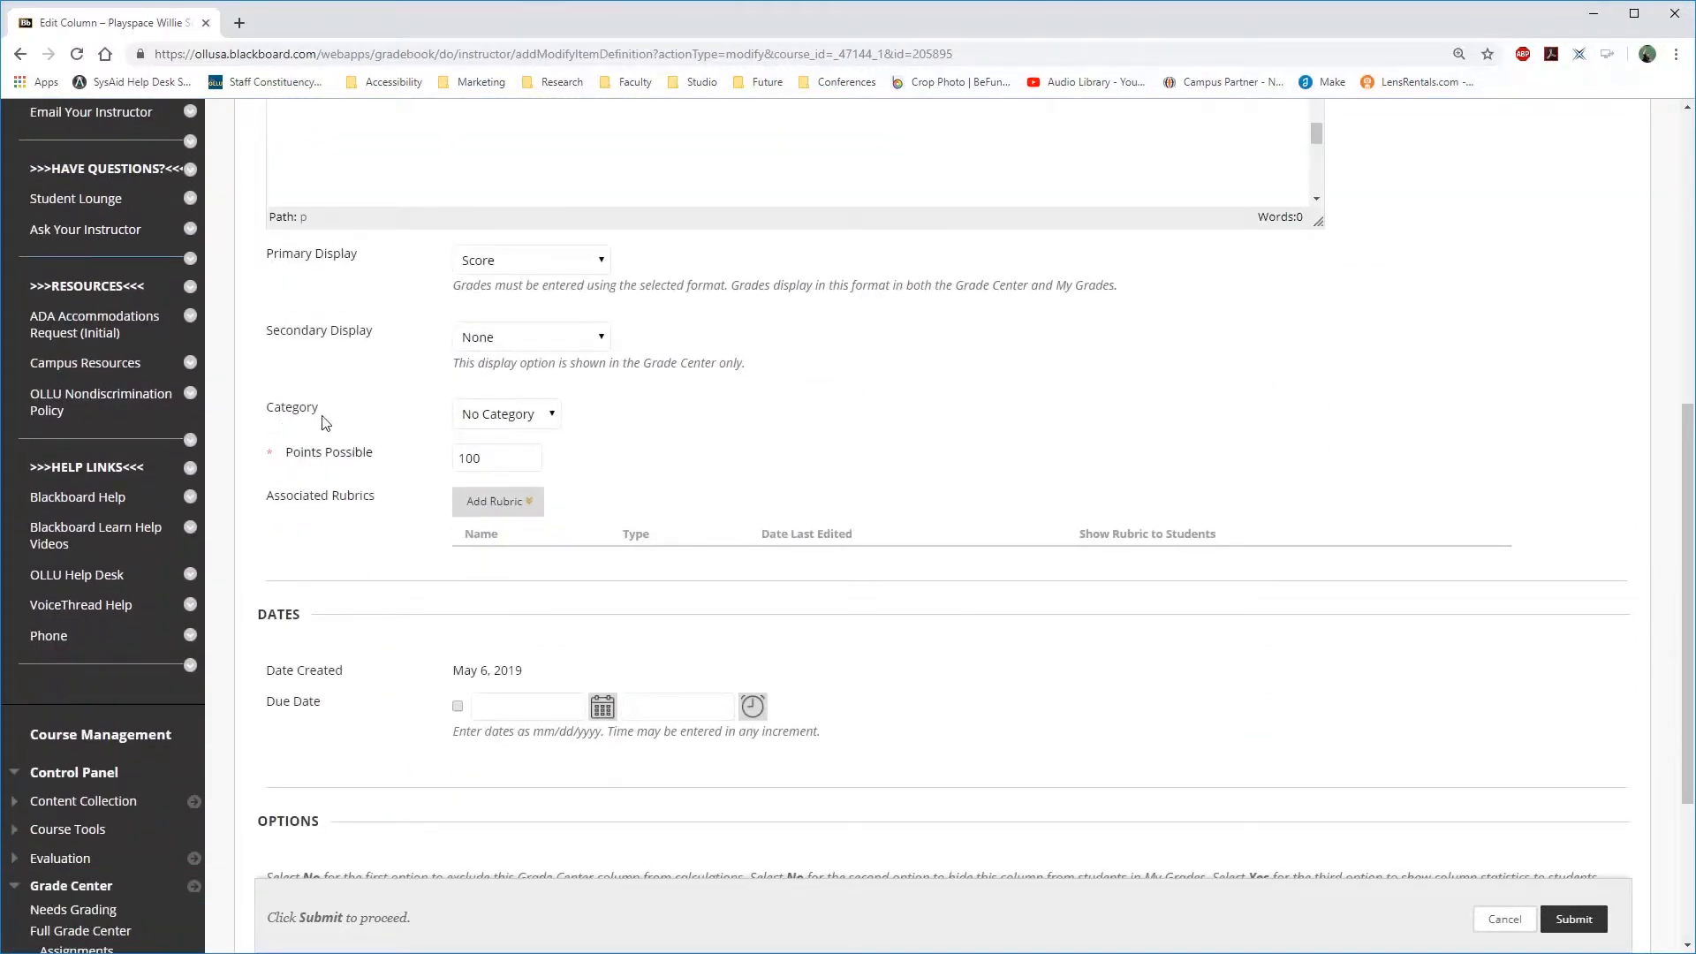
pyautogui.click(558, 421)
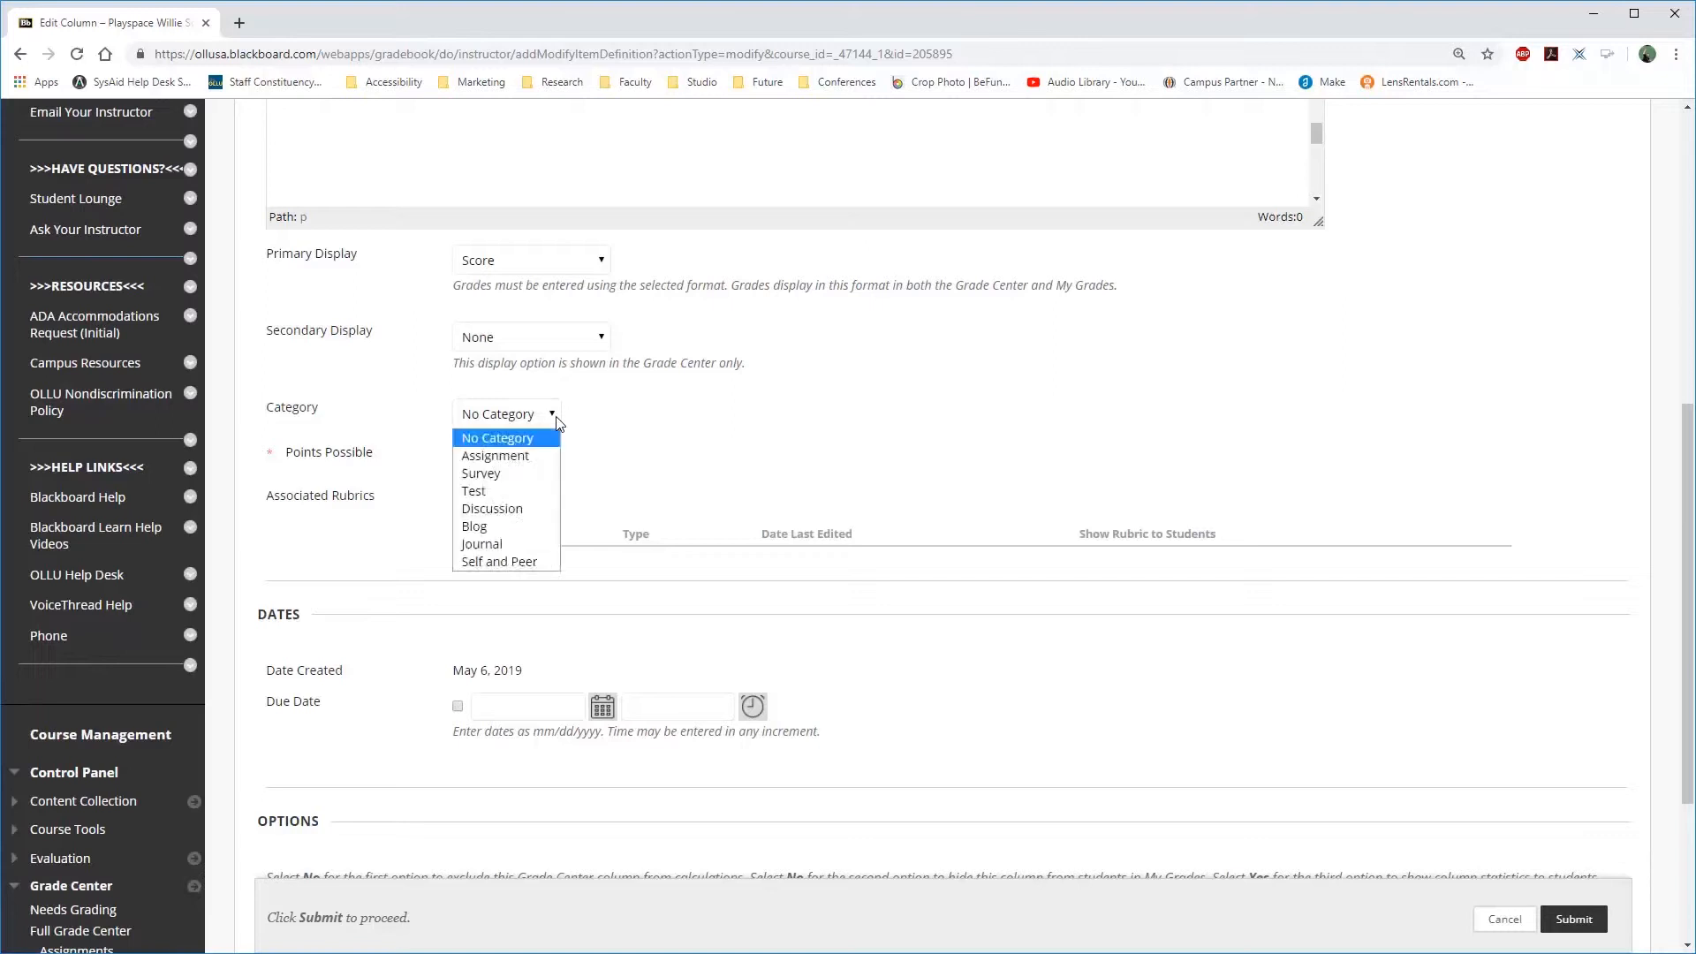
pyautogui.click(547, 457)
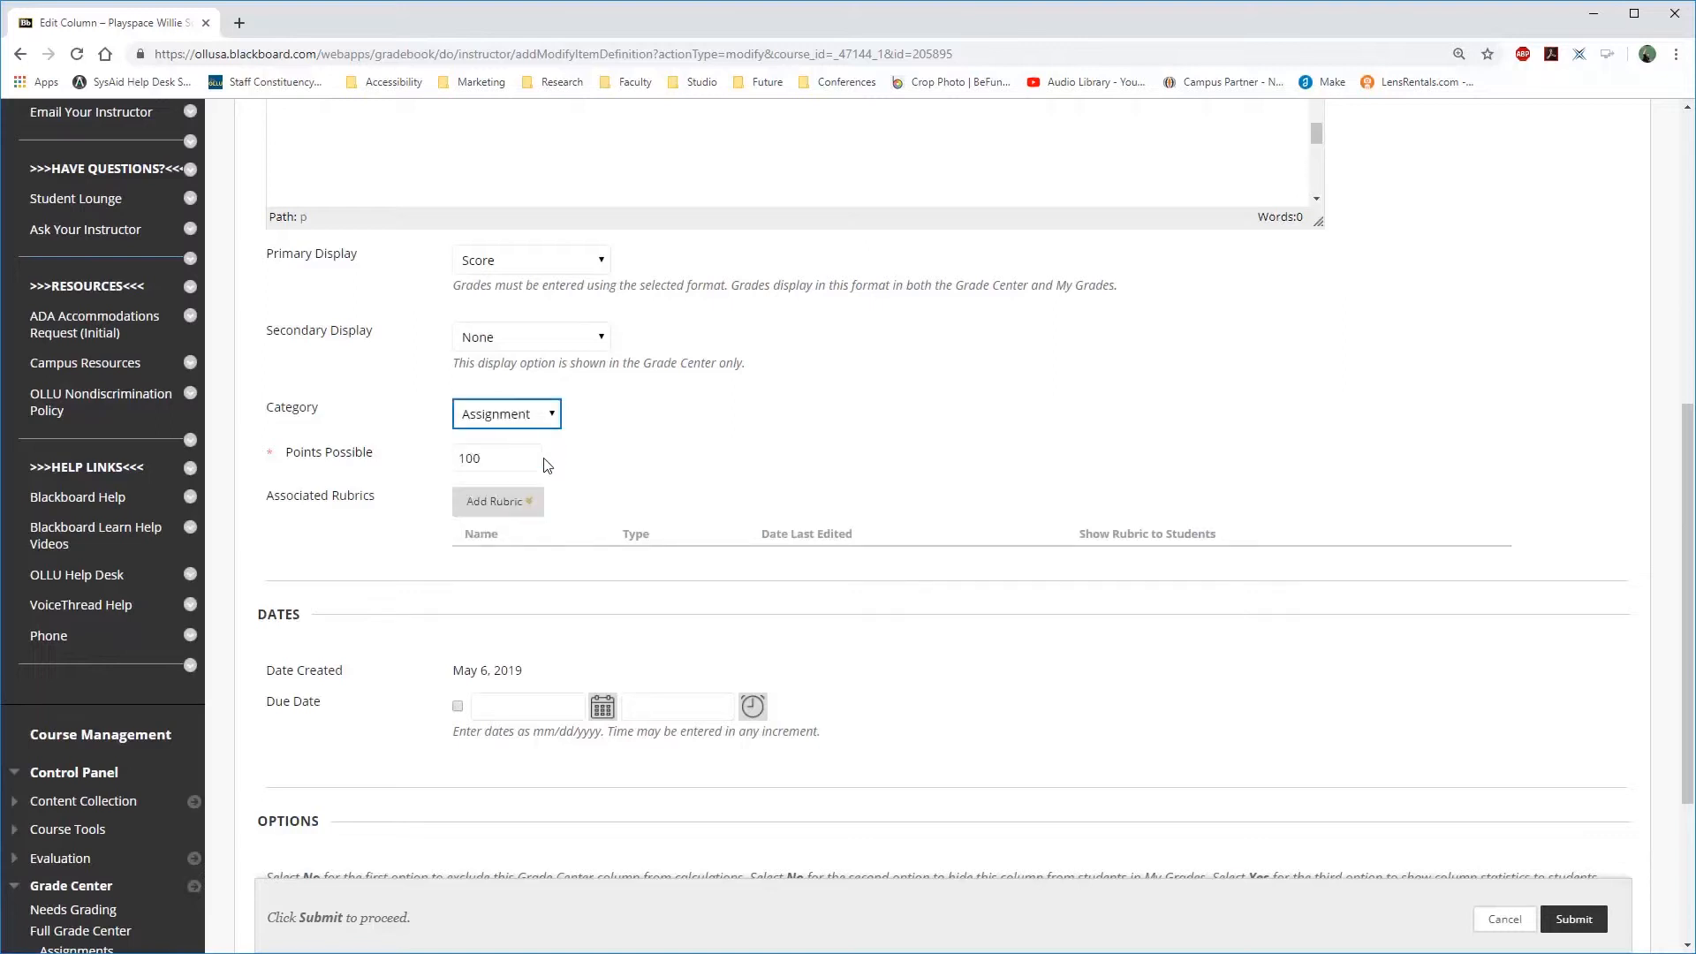
pyautogui.scroll(-2, 698, 630)
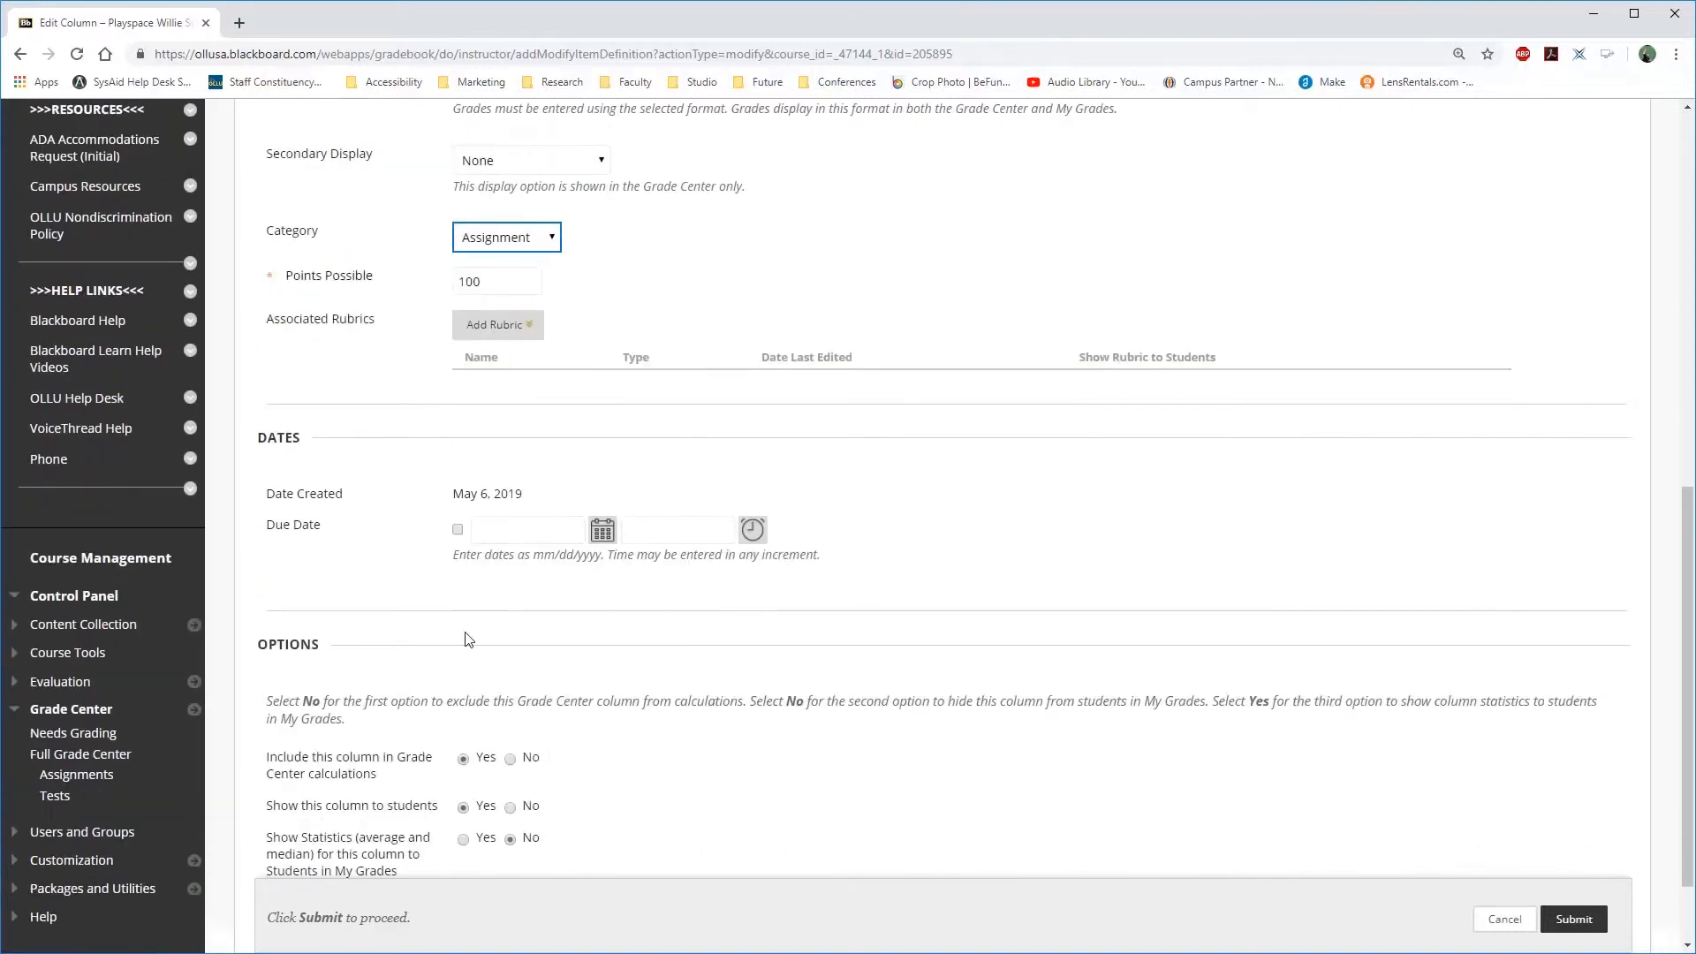
pyautogui.scroll(-2, 935, 776)
pyautogui.click(1584, 889)
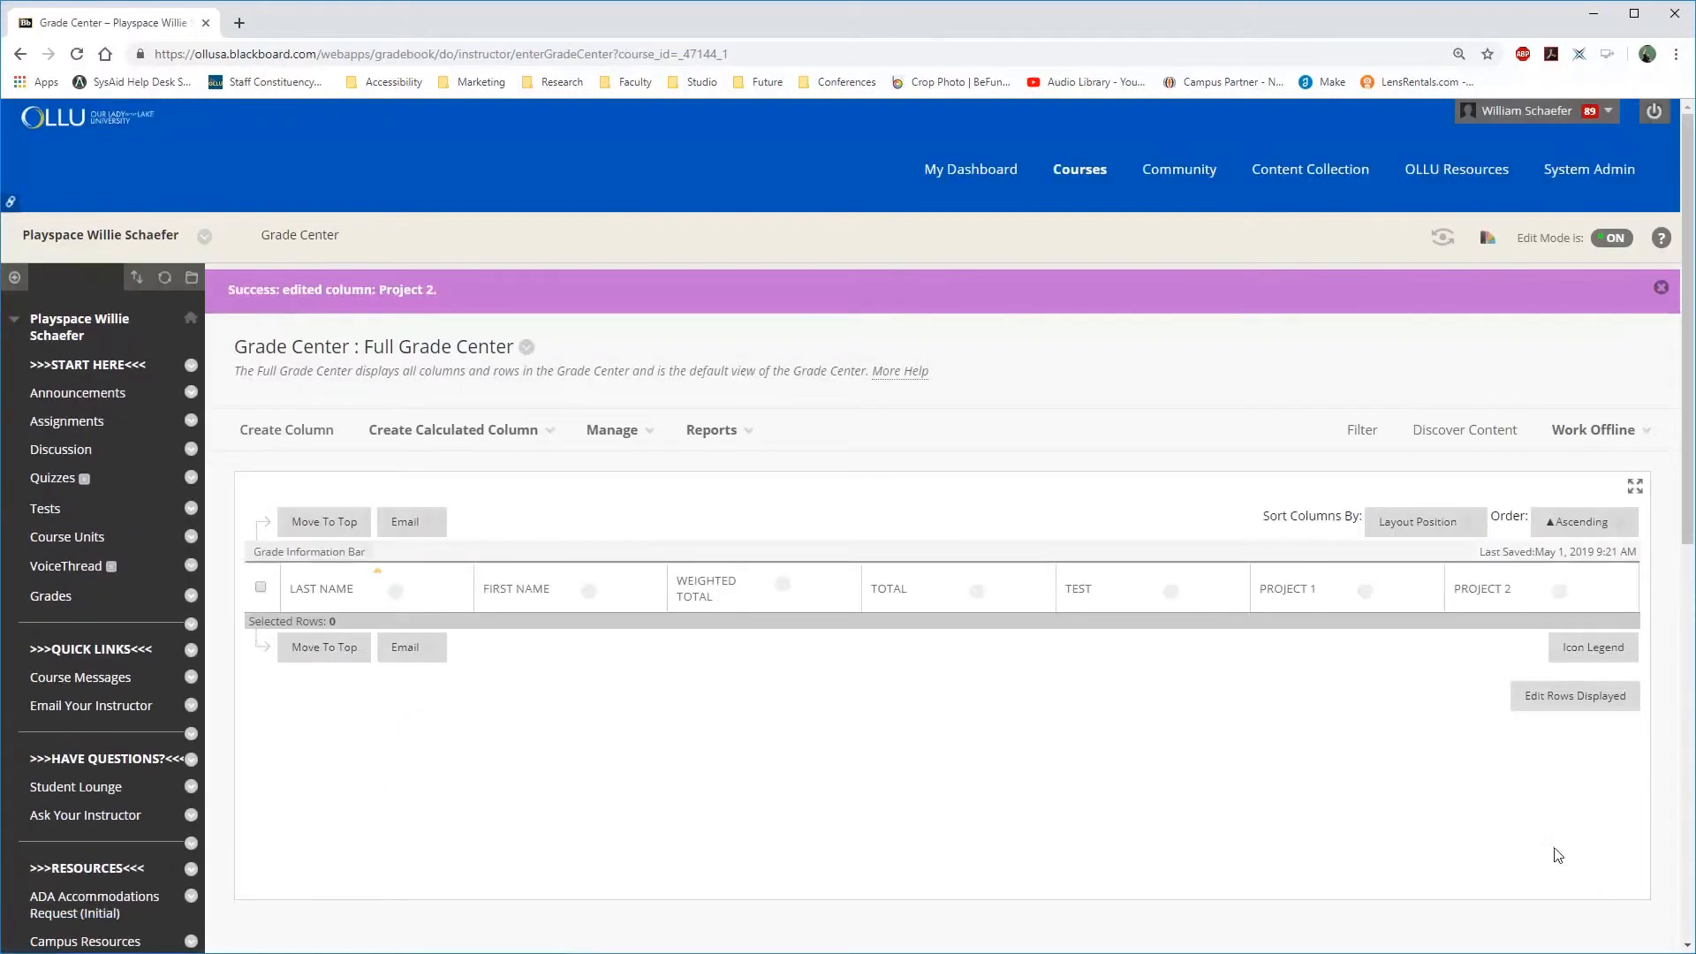
pyautogui.click(1560, 590)
pyautogui.click(1496, 268)
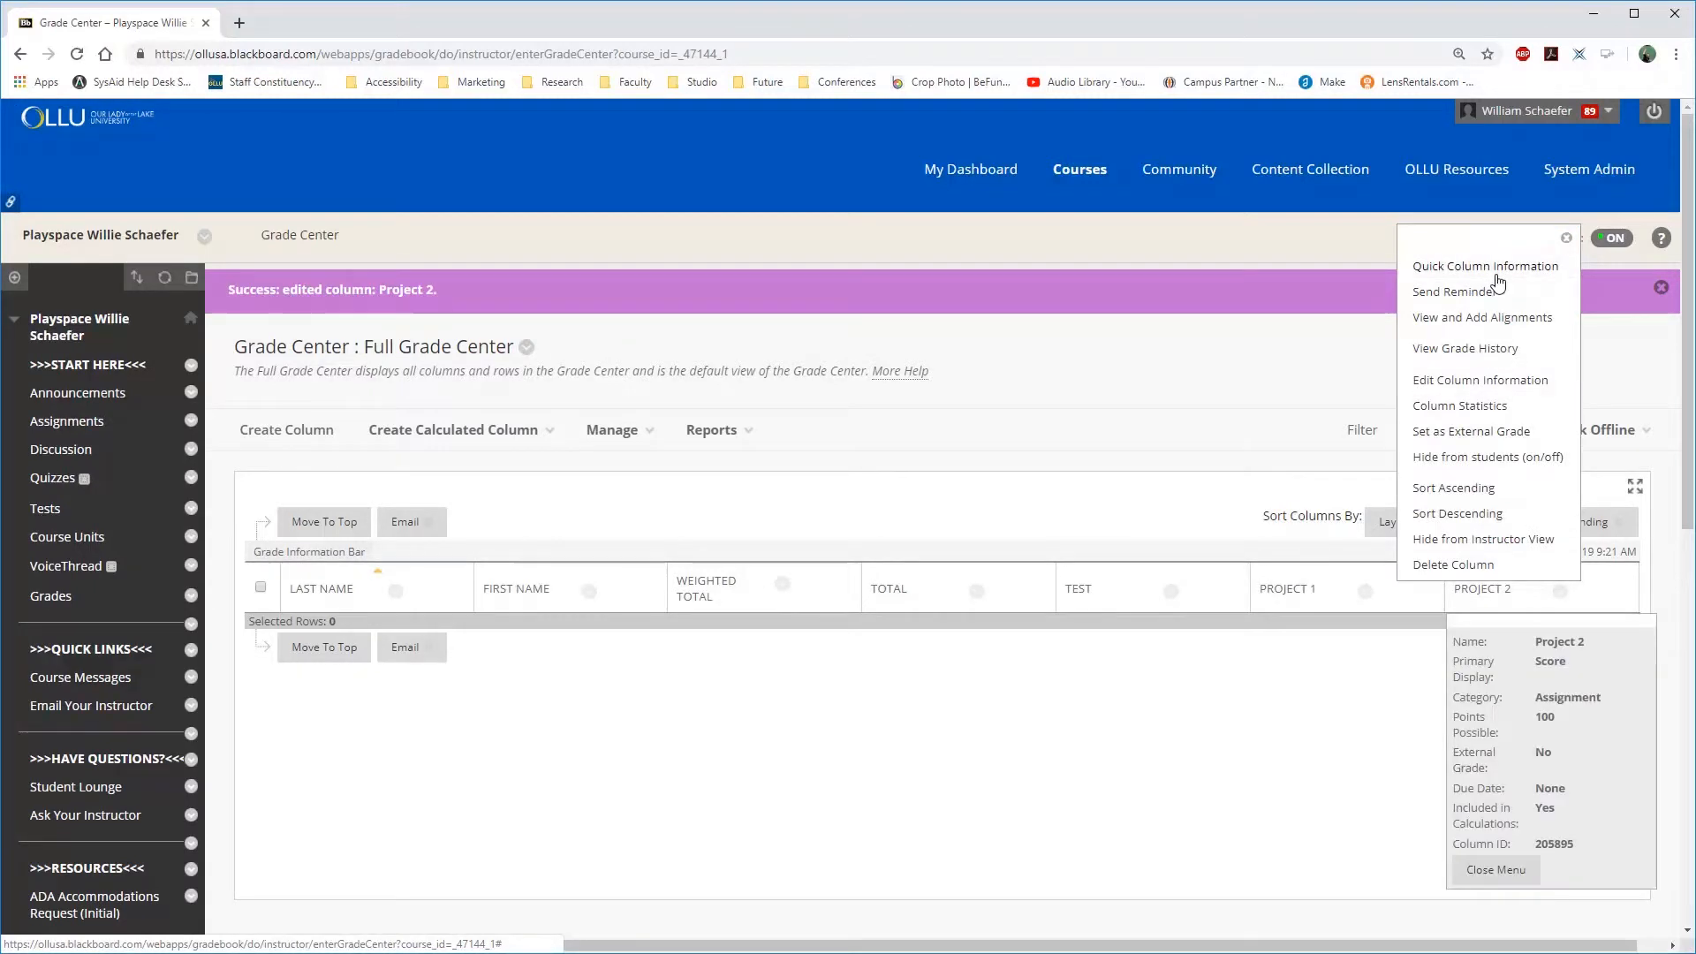